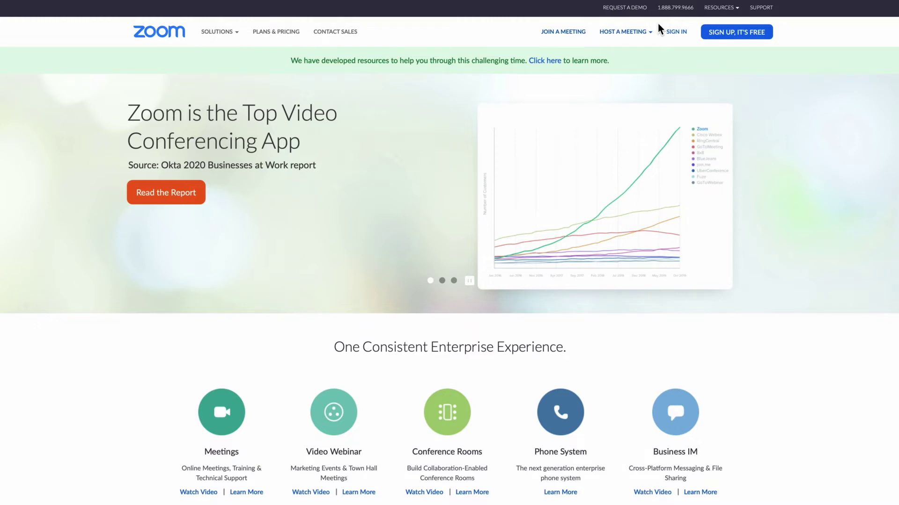
Sign in to the Zoom web portal to reach the Upcoming Meetings list
{"action": "left_click", "coordinate": [676, 32]}
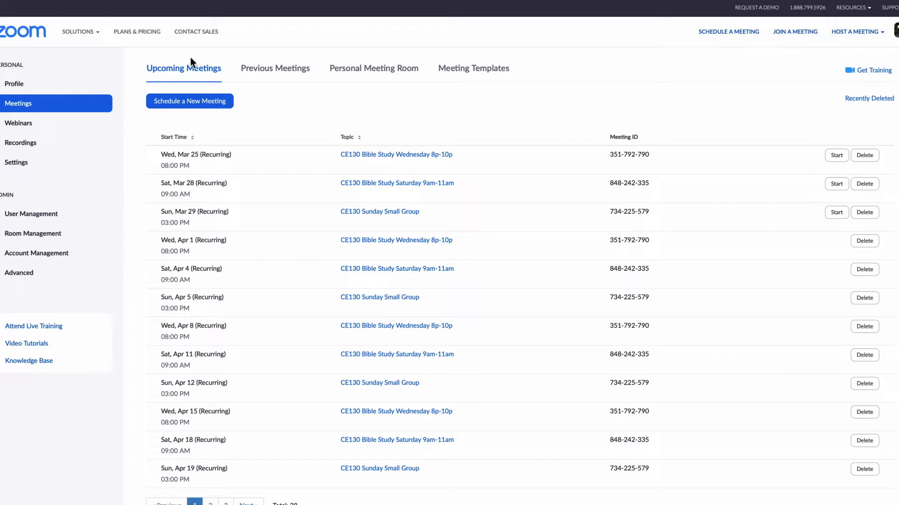
Schedule a new meeting, replacing the default 'My Meeting' topic with 'Zoom Training'
{"action": "left_click", "coordinate": [210, 102]}
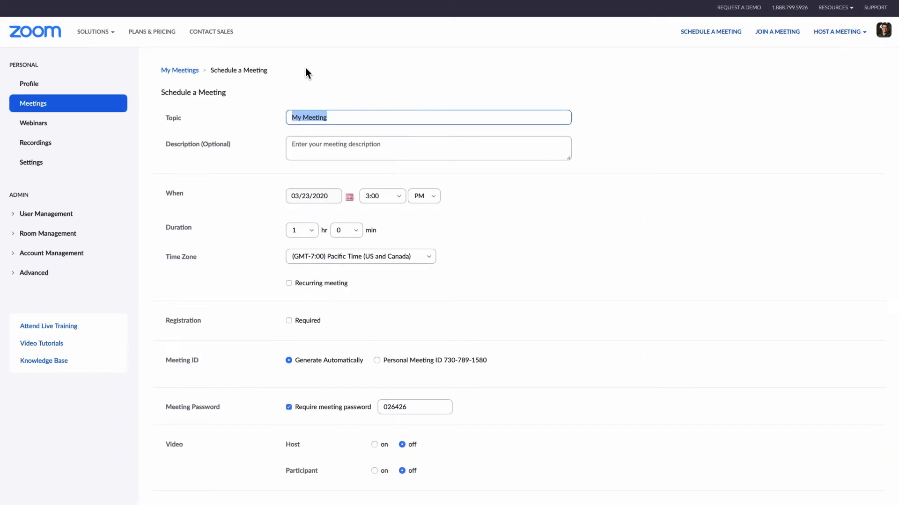
{"action": "left_click", "coordinate": [358, 120]}
{"action": "left_click_drag", "start_coordinate": [358, 120], "coordinate": [290, 119]}
{"action": "type", "text": "Zoom"}
{"action": "type", "text": " Trainin"}
{"action": "type", "text": "g"}
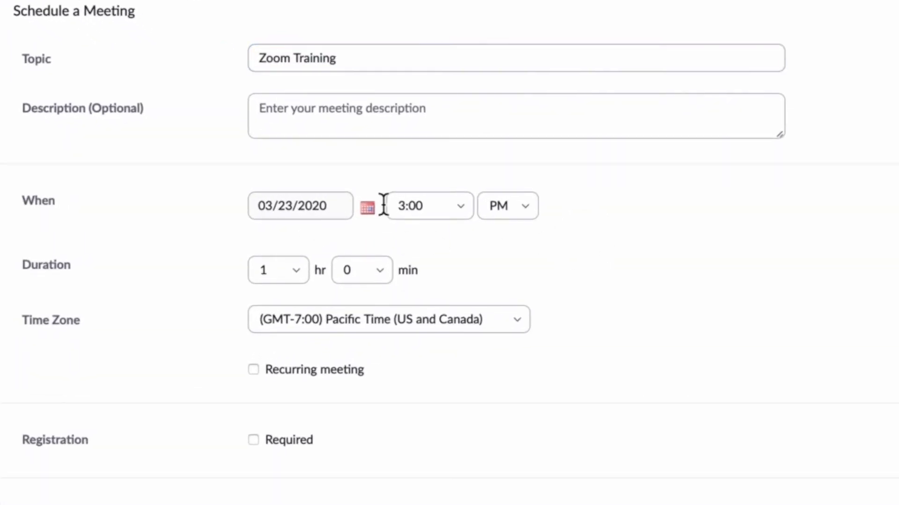
{"action": "scroll", "coordinate": [578, 209], "scroll_direction": "down", "scroll_amount": 1}
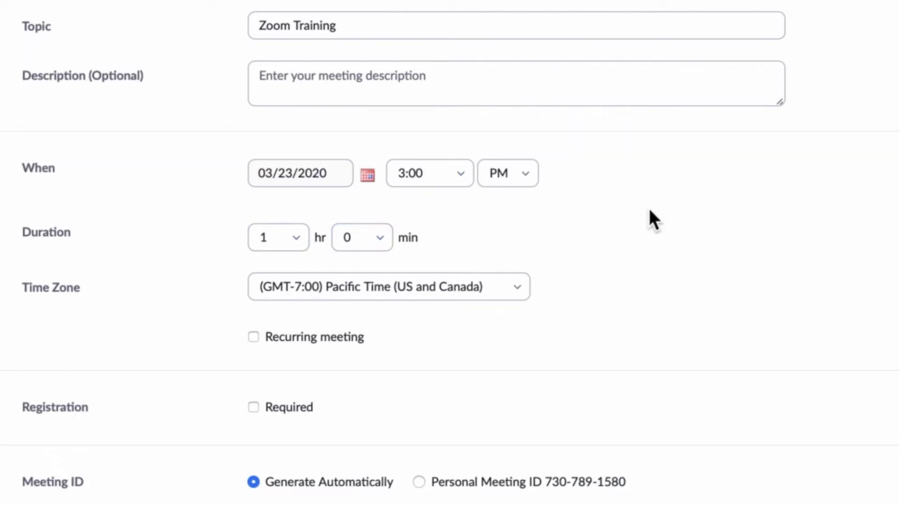
{"action": "scroll", "coordinate": [649, 211], "scroll_direction": "down", "scroll_amount": 1}
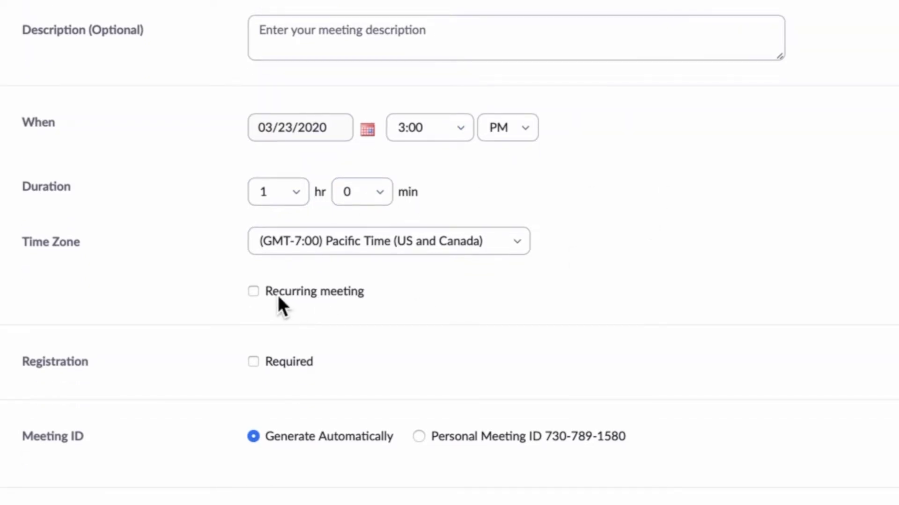
Make the meeting recur daily, every 1 day, ending 03/29/2020 after 7 occurrences
{"action": "left_click", "coordinate": [278, 296]}
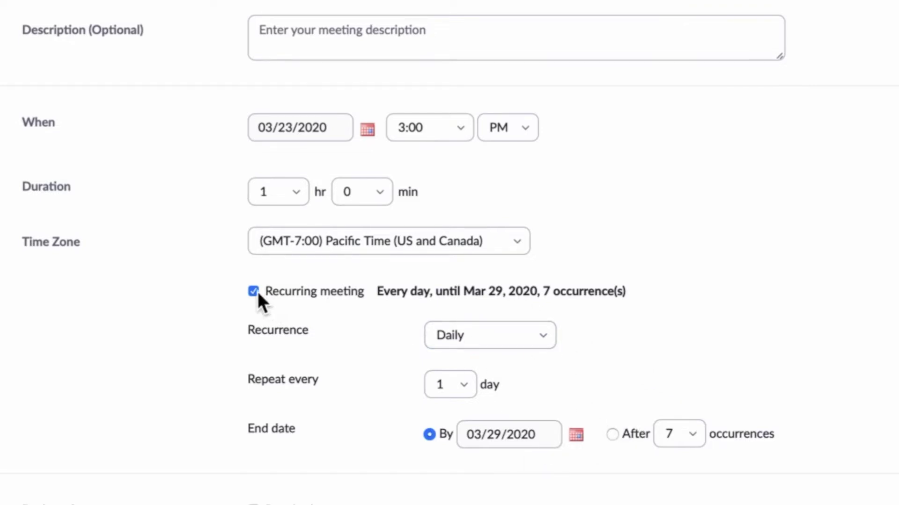
{"action": "scroll", "coordinate": [449, 252], "scroll_direction": "down", "scroll_amount": 5}
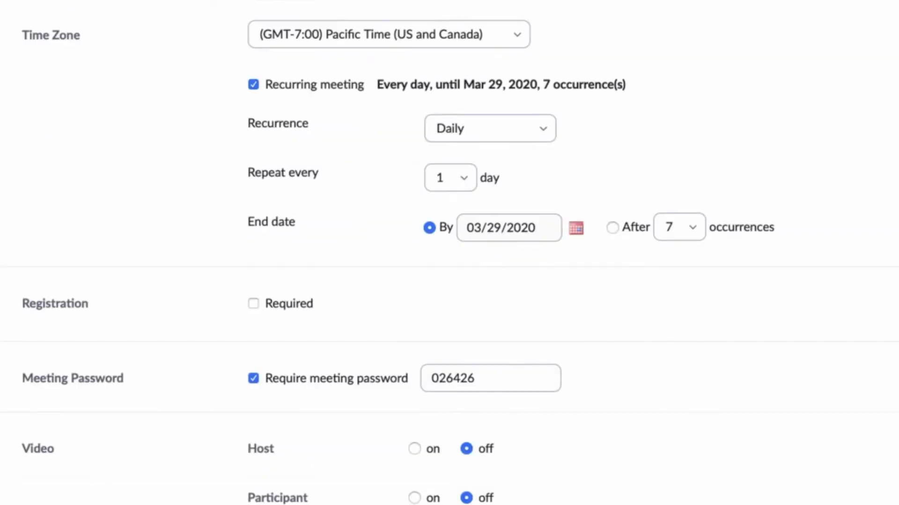
{"action": "scroll", "coordinate": [291, 133], "scroll_direction": "down", "scroll_amount": 2}
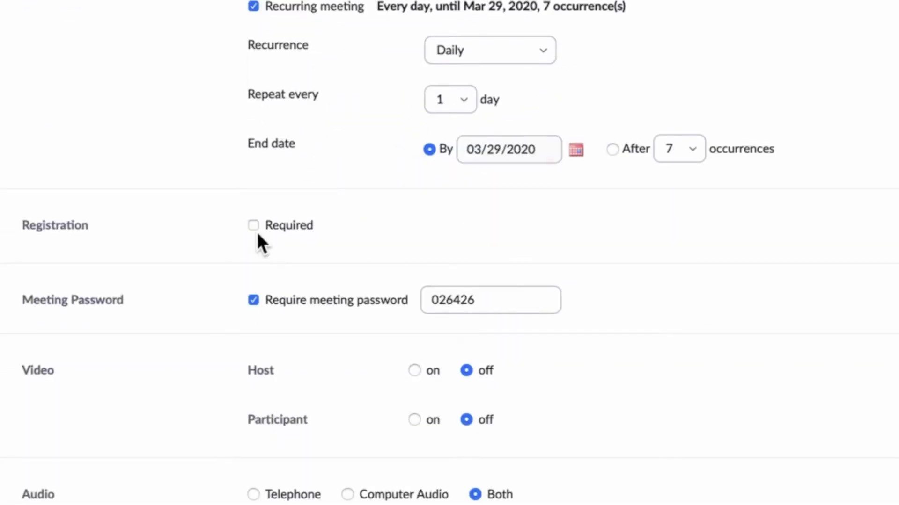
{"action": "scroll", "coordinate": [220, 210], "scroll_direction": "down", "scroll_amount": 1}
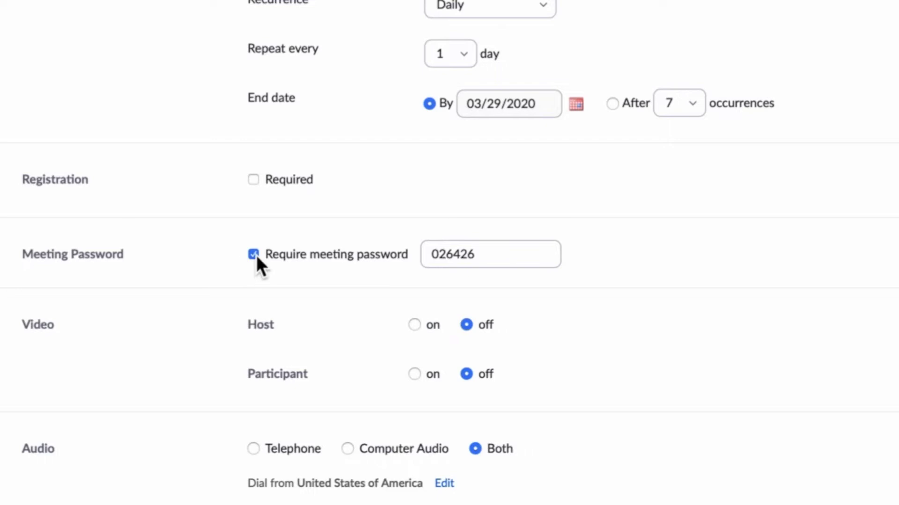
{"action": "scroll", "coordinate": [515, 243], "scroll_direction": "up", "scroll_amount": 4}
{"action": "scroll", "coordinate": [515, 243], "scroll_direction": "down", "scroll_amount": 1}
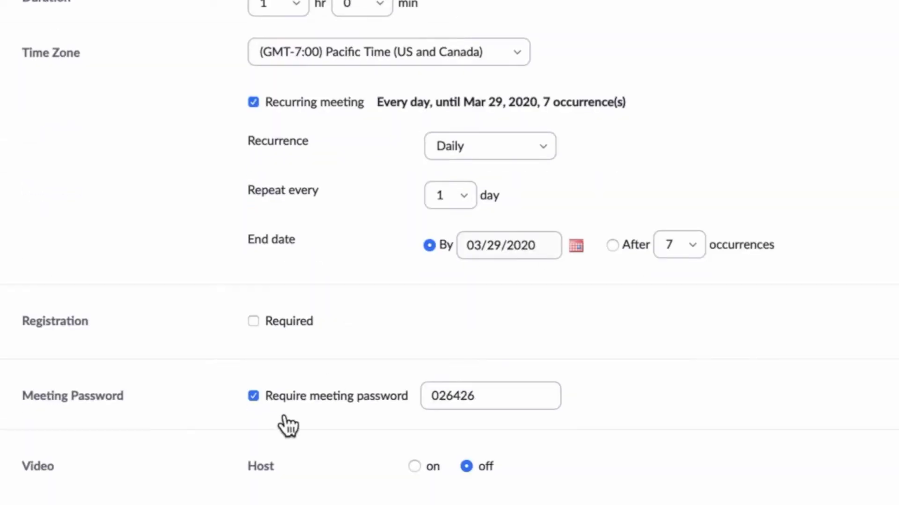
Turn off the Require meeting password option
{"action": "left_click", "coordinate": [257, 398]}
{"action": "scroll", "coordinate": [258, 399], "scroll_direction": "down", "scroll_amount": 1}
{"action": "scroll", "coordinate": [878, 229], "scroll_direction": "down", "scroll_amount": 3}
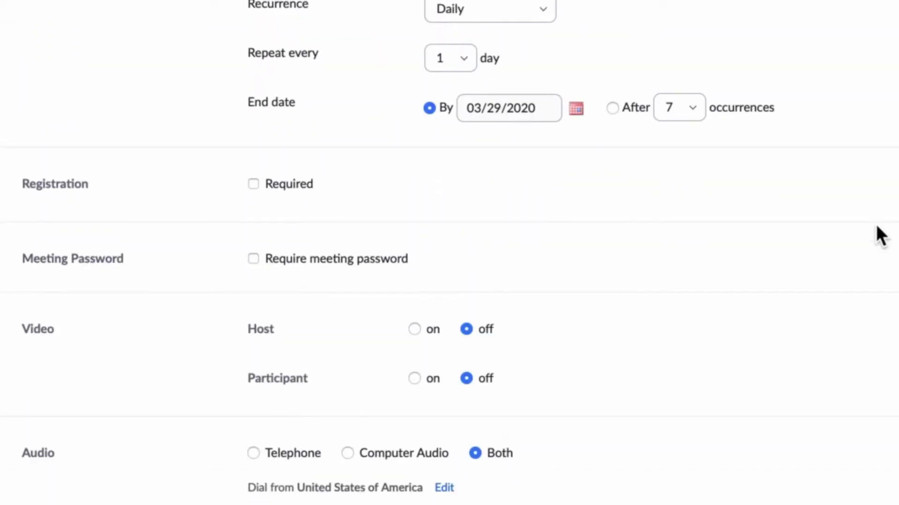
{"action": "scroll", "coordinate": [654, 197], "scroll_direction": "down", "scroll_amount": 4}
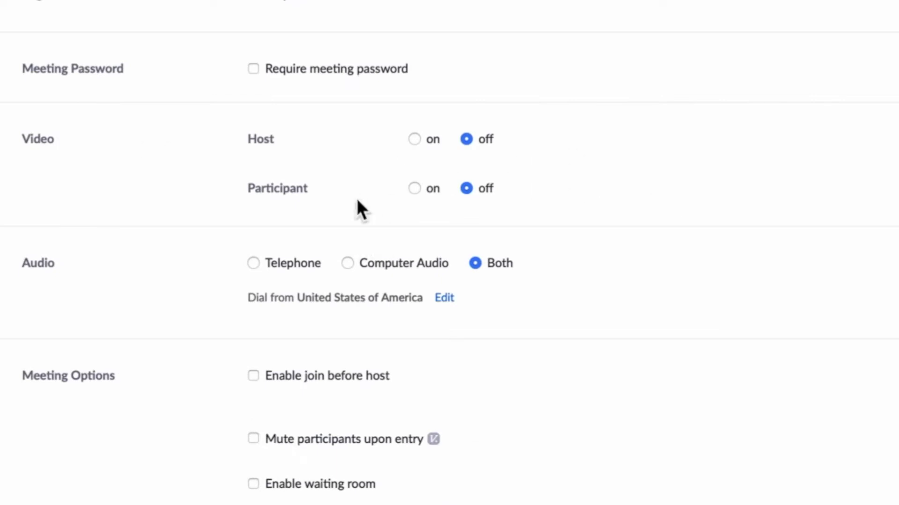
Turn host and participant video on, keeping audio set to Both
{"action": "left_click", "coordinate": [419, 137]}
{"action": "left_click", "coordinate": [416, 190]}
{"action": "scroll", "coordinate": [702, 84], "scroll_direction": "down", "scroll_amount": 1}
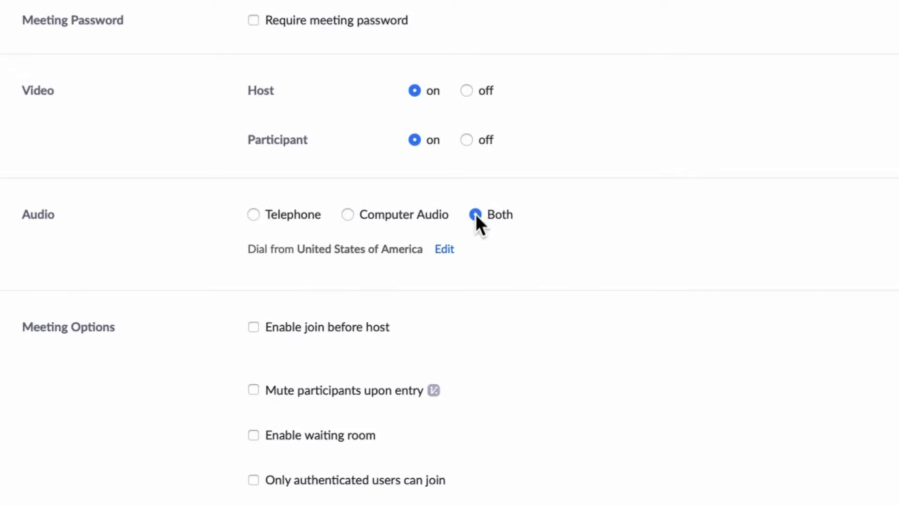
{"action": "left_click", "coordinate": [378, 220]}
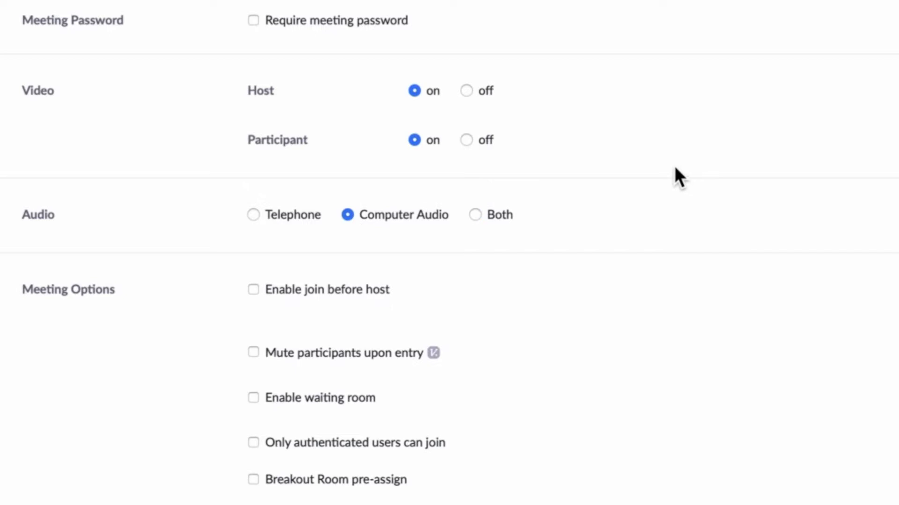
{"action": "left_click", "coordinate": [479, 215]}
{"action": "scroll", "coordinate": [762, 166], "scroll_direction": "down", "scroll_amount": 4}
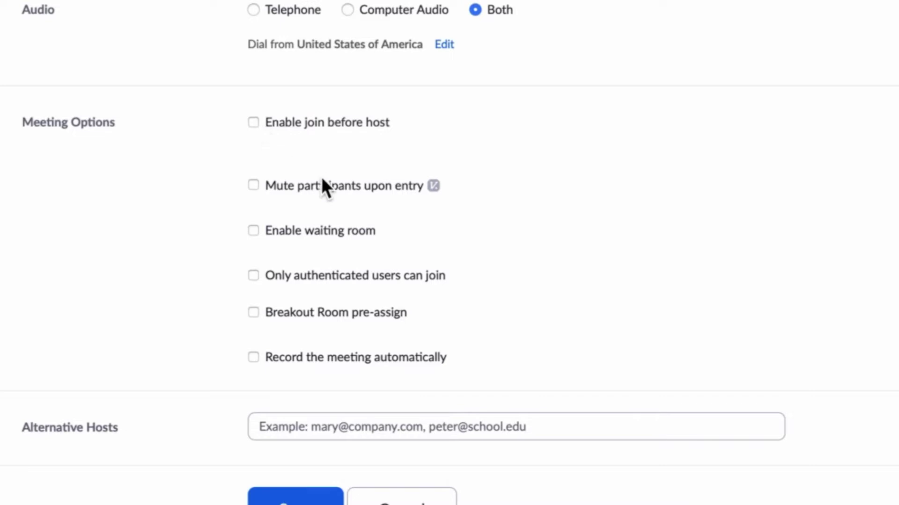
Enable Mute participants upon entry and leave the waiting room disabled
{"action": "left_click", "coordinate": [259, 186]}
{"action": "left_click", "coordinate": [254, 231]}
{"action": "scroll", "coordinate": [616, 276], "scroll_direction": "up", "scroll_amount": 6}
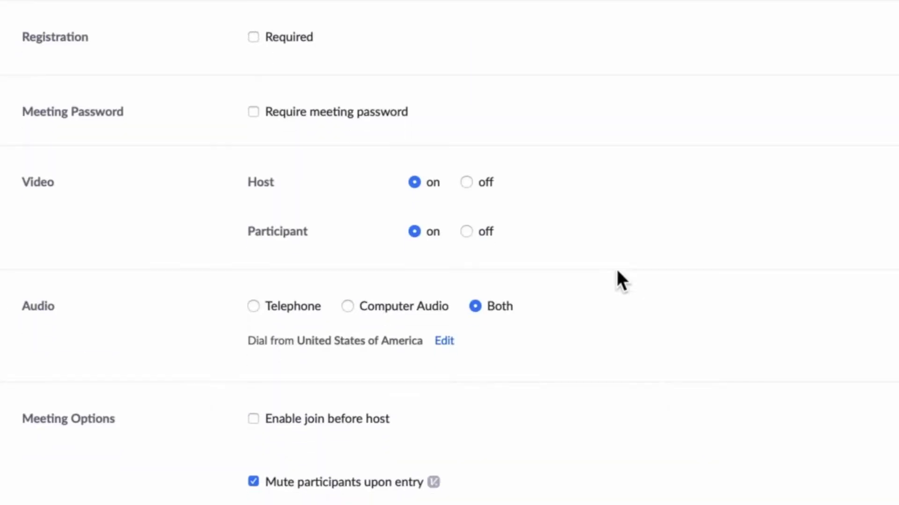
{"action": "scroll", "coordinate": [618, 271], "scroll_direction": "down", "scroll_amount": 1}
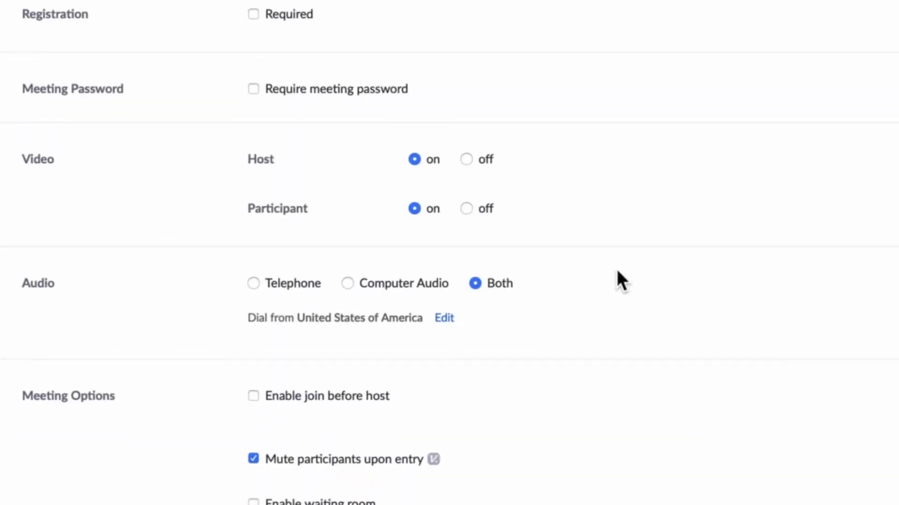
{"action": "scroll", "coordinate": [616, 276], "scroll_direction": "down", "scroll_amount": 3}
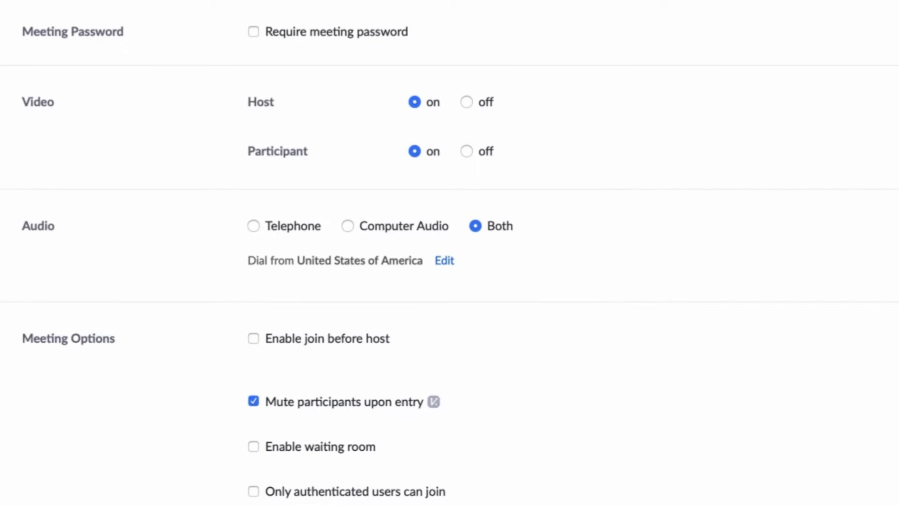
{"action": "scroll", "coordinate": [743, 299], "scroll_direction": "down", "scroll_amount": 6}
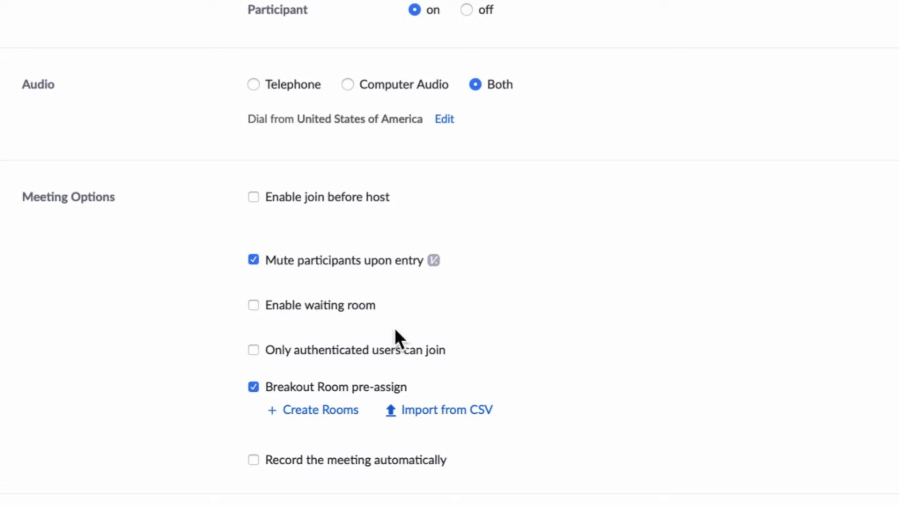
{"action": "left_click", "coordinate": [321, 411]}
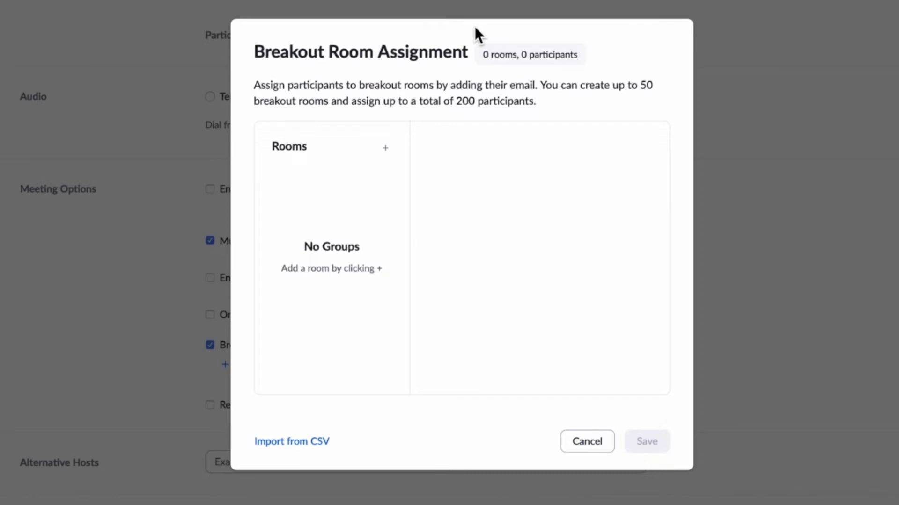
{"action": "left_click", "coordinate": [383, 148]}
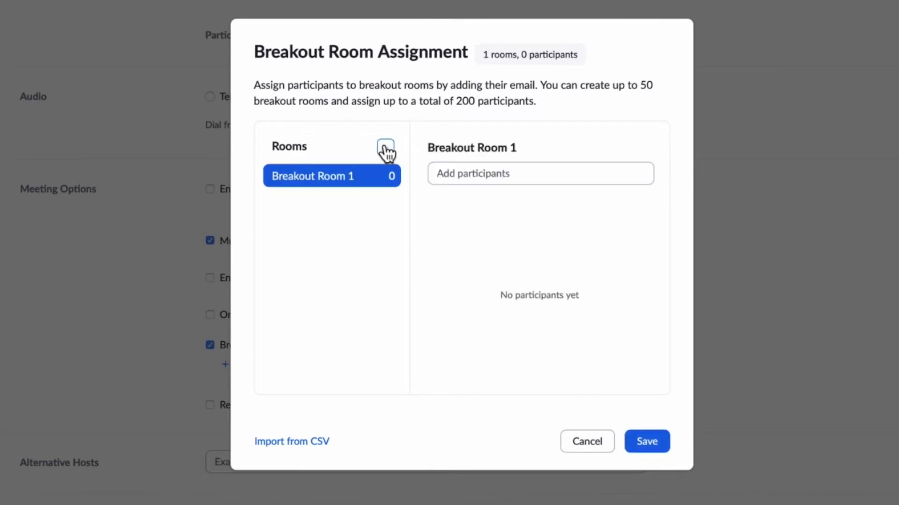
{"action": "left_click", "coordinate": [525, 173]}
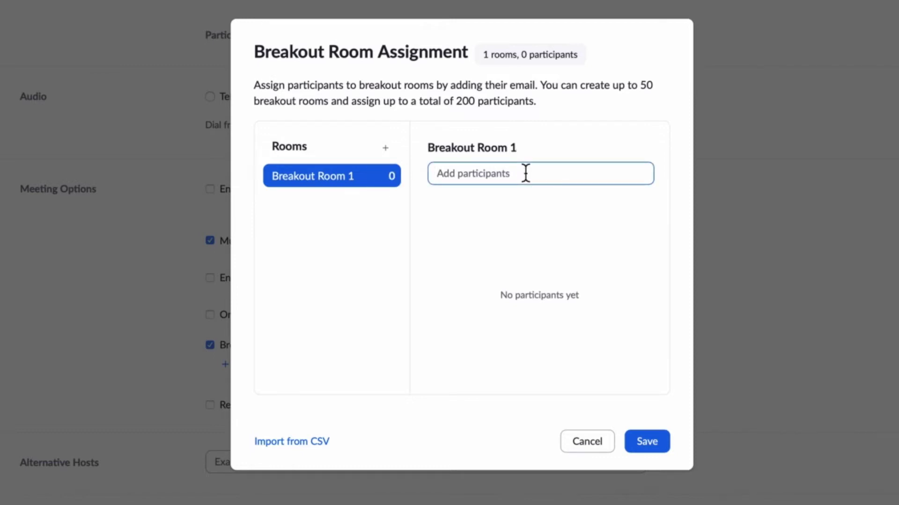
{"action": "left_click", "coordinate": [603, 445]}
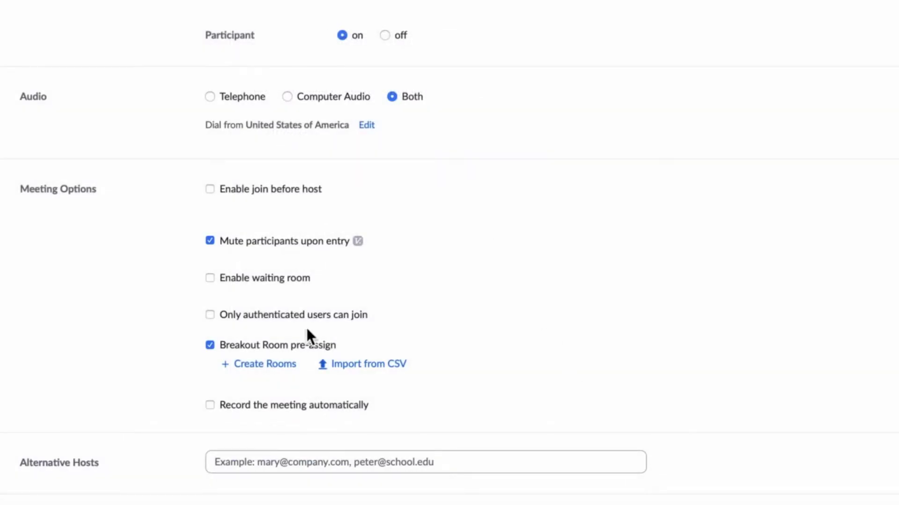
{"action": "scroll", "coordinate": [597, 305], "scroll_direction": "down", "scroll_amount": 2}
Record the meeting automatically on the local computer and save the scheduled meeting
{"action": "left_click", "coordinate": [211, 332]}
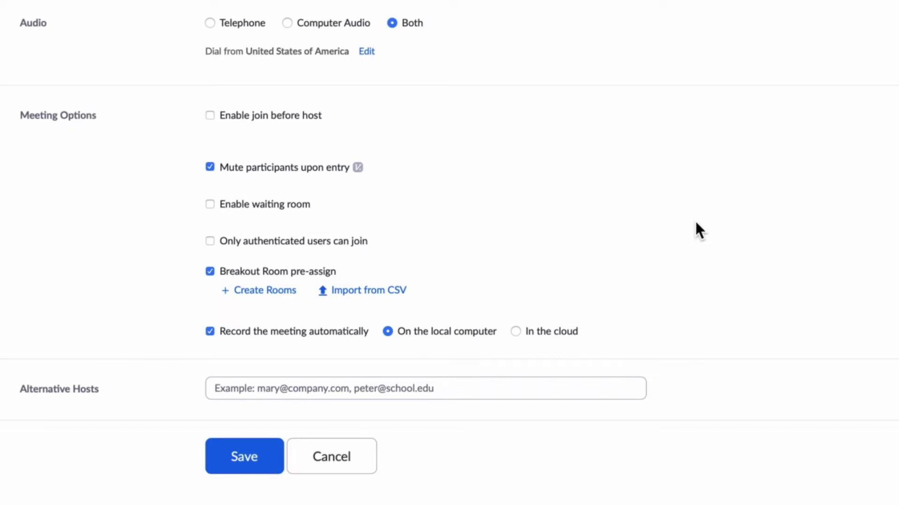
{"action": "scroll", "coordinate": [695, 220], "scroll_direction": "up", "scroll_amount": 4}
{"action": "scroll", "coordinate": [580, 210], "scroll_direction": "down", "scroll_amount": 4}
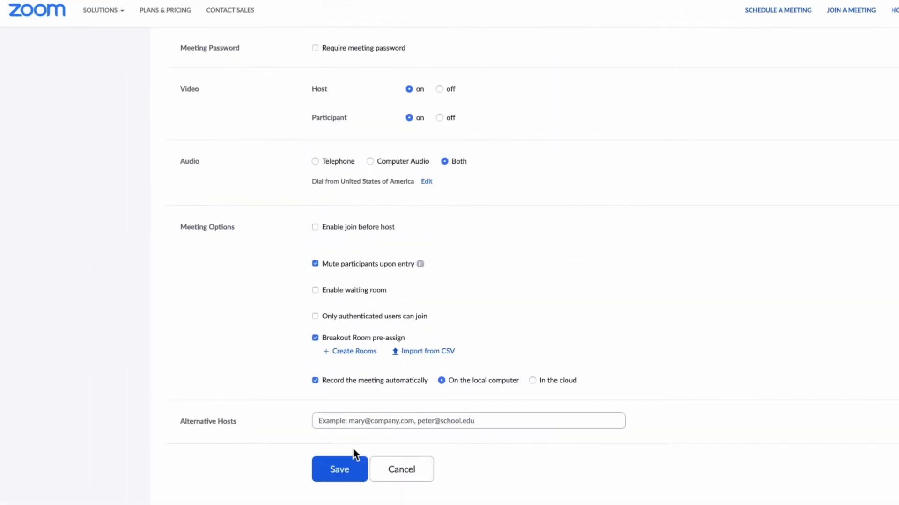
{"action": "left_click", "coordinate": [346, 470]}
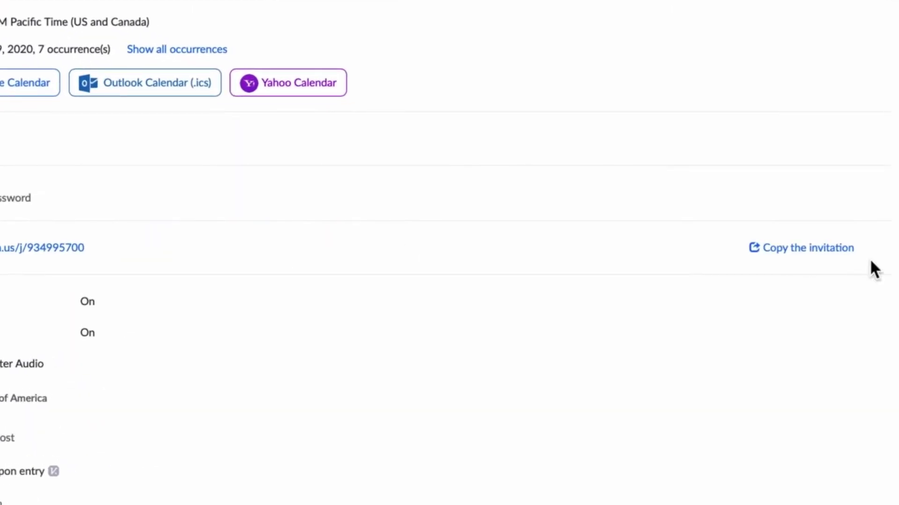
Review the meeting invitation, highlighting the join URL and meeting ID, then cancel without copying
{"action": "left_click", "coordinate": [810, 255]}
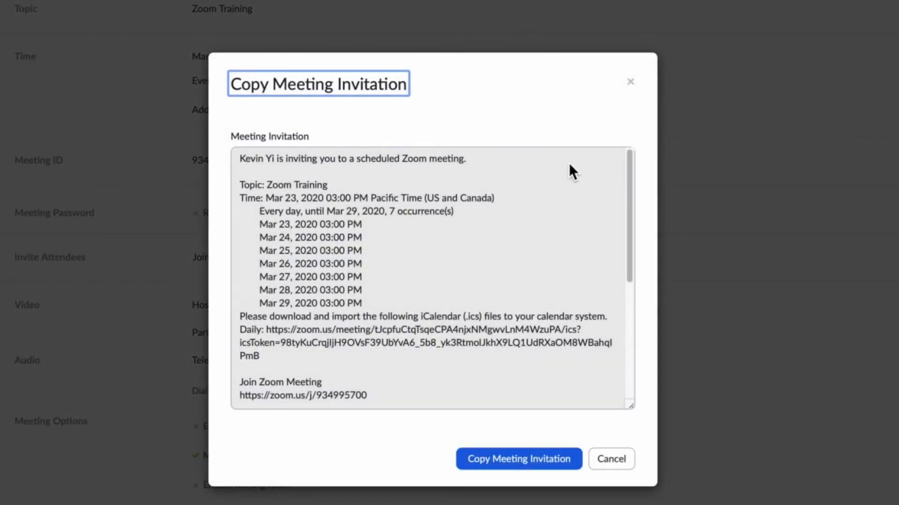
{"action": "scroll", "coordinate": [517, 281], "scroll_direction": "down", "scroll_amount": 5}
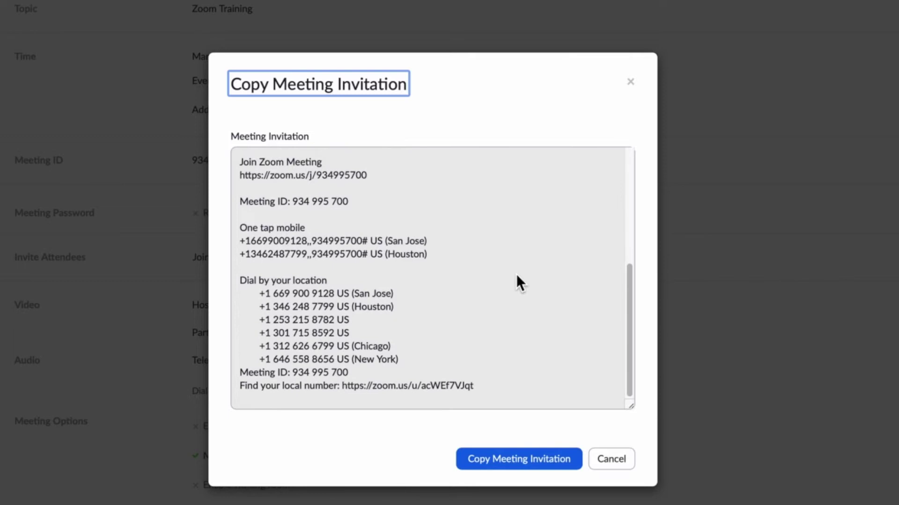
{"action": "scroll", "coordinate": [537, 411], "scroll_direction": "up", "scroll_amount": 3}
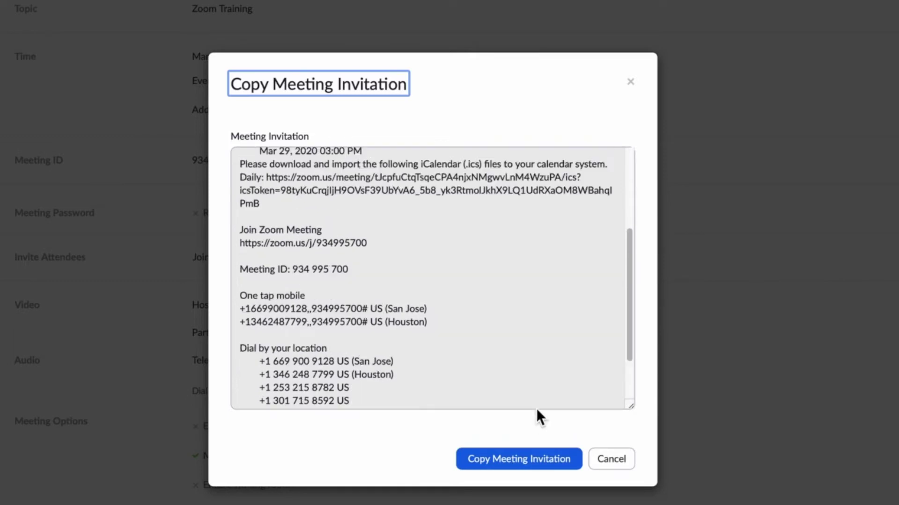
{"action": "scroll", "coordinate": [356, 333], "scroll_direction": "down", "scroll_amount": 2}
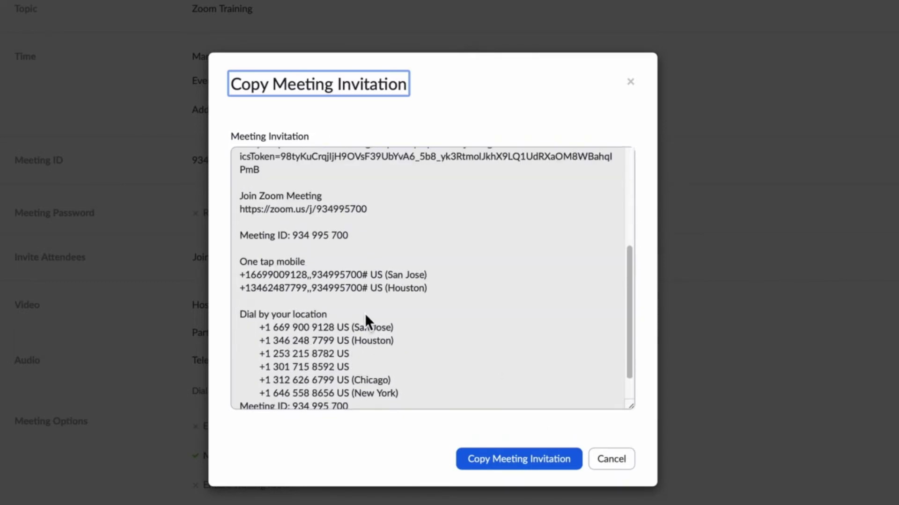
{"action": "scroll", "coordinate": [369, 304], "scroll_direction": "up", "scroll_amount": 2}
{"action": "left_click_drag", "start_coordinate": [369, 252], "coordinate": [238, 252]}
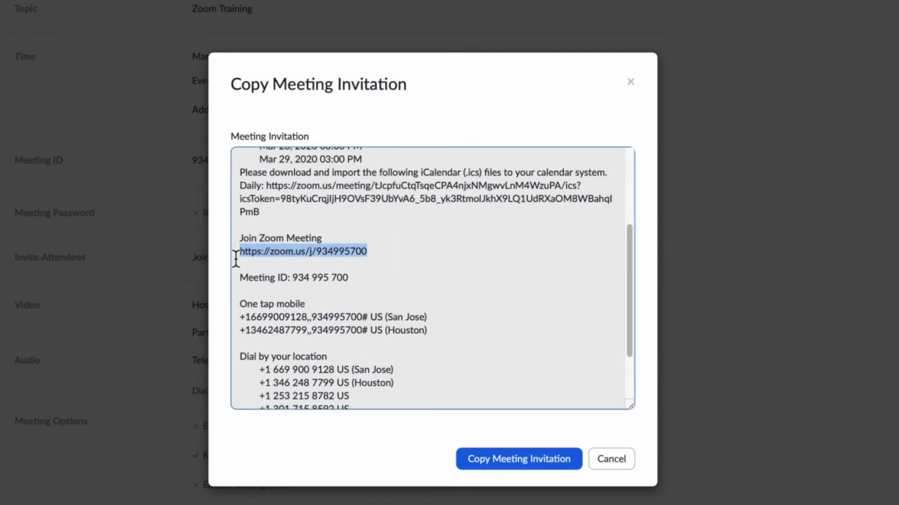
{"action": "left_click_drag", "start_coordinate": [374, 279], "coordinate": [293, 278]}
{"action": "scroll", "coordinate": [539, 277], "scroll_direction": "up", "scroll_amount": 5}
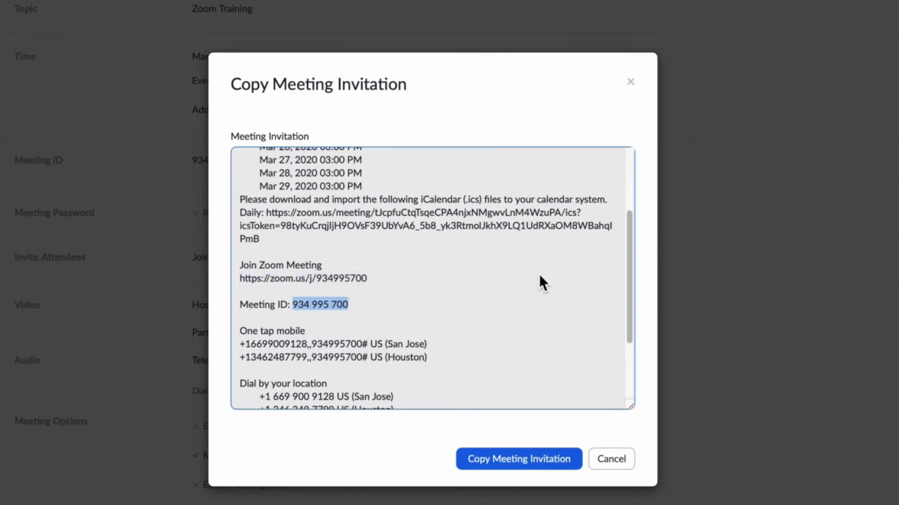
{"action": "left_click", "coordinate": [614, 461]}
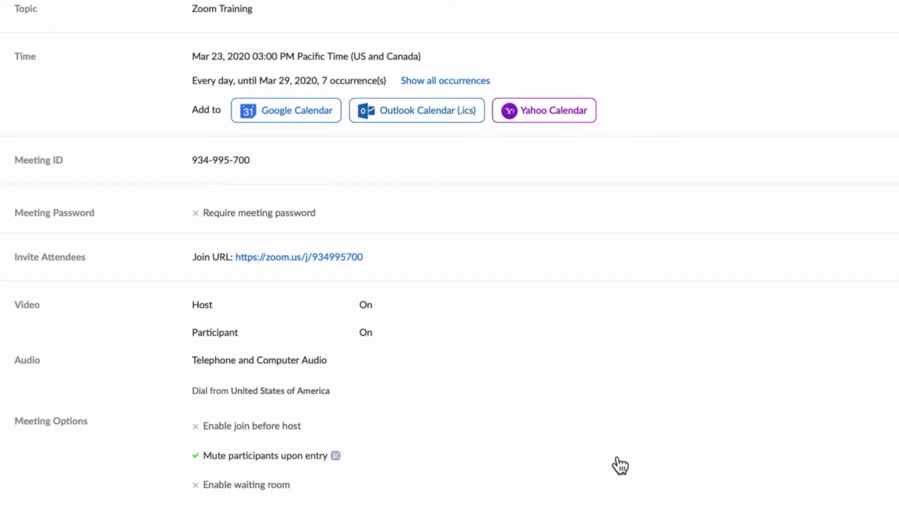
{"action": "scroll", "coordinate": [601, 169], "scroll_direction": "down", "scroll_amount": 2}
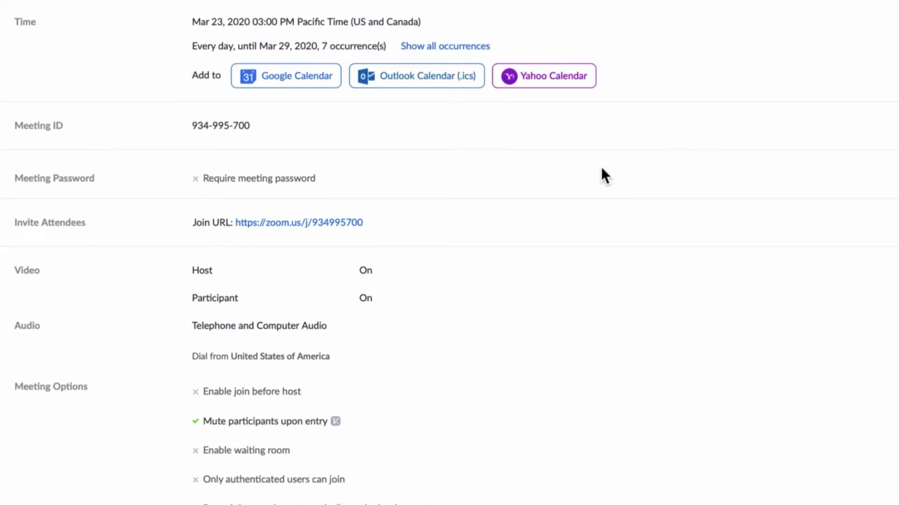
Scroll back up through the Zoom Training meeting details and options
{"action": "scroll", "coordinate": [601, 169], "scroll_direction": "up", "scroll_amount": 1}
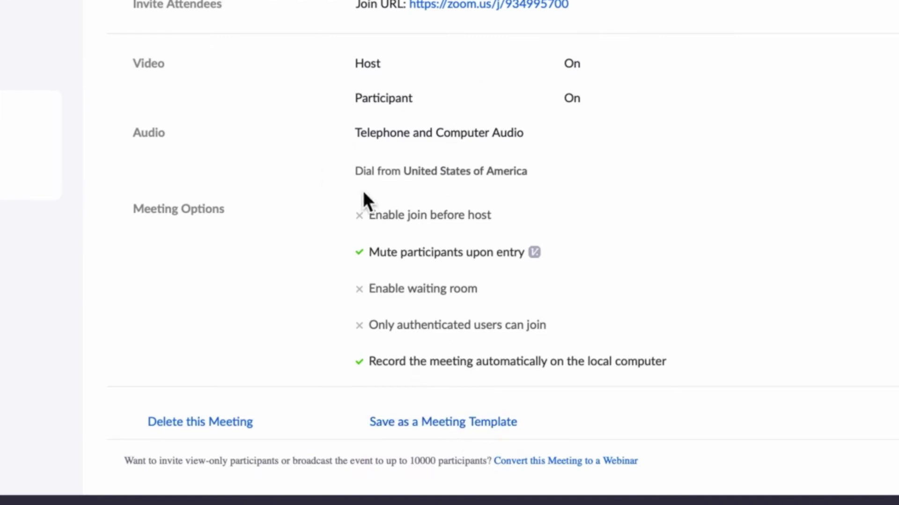
{"action": "scroll", "coordinate": [848, 100], "scroll_direction": "up", "scroll_amount": 3}
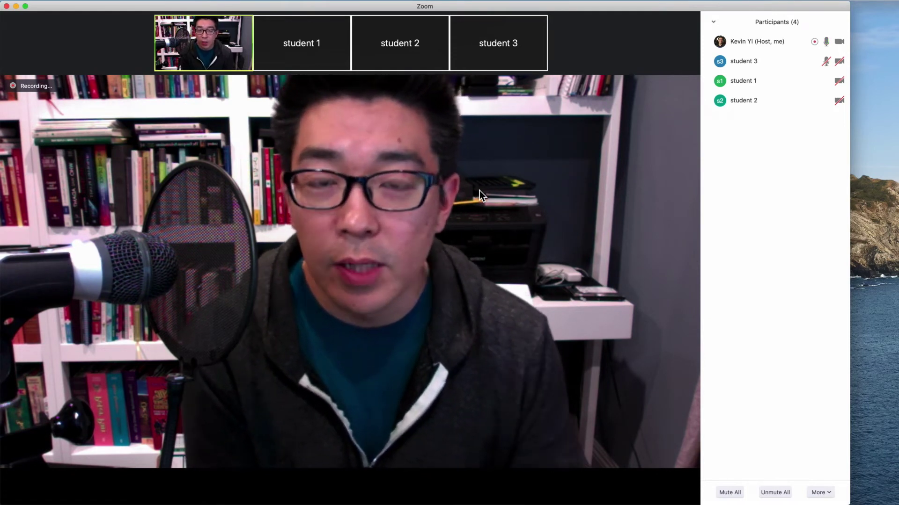
{"action": "mouse_move", "coordinate": [476, 190]}
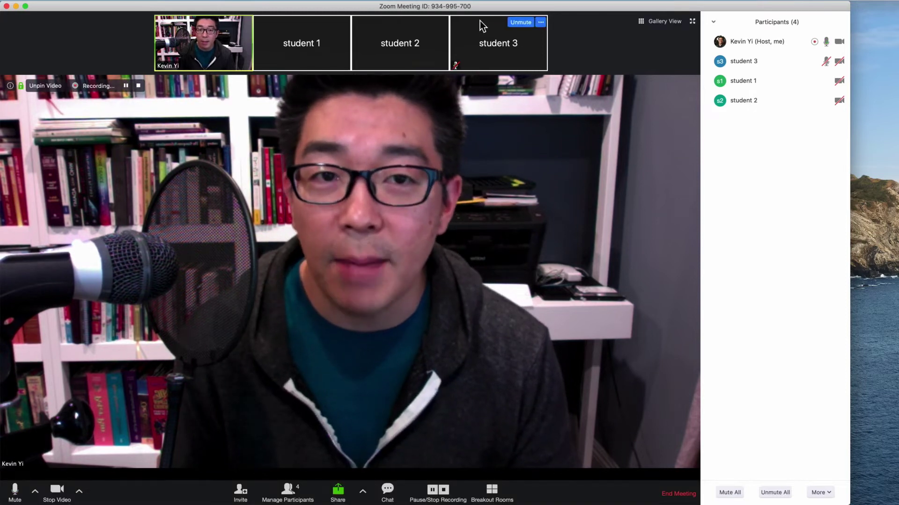
{"action": "mouse_move", "coordinate": [179, 41]}
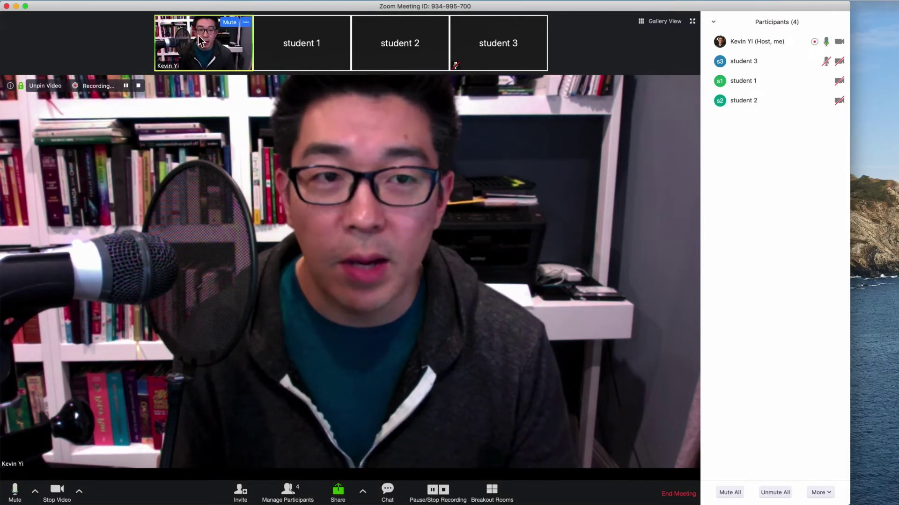
{"action": "mouse_move", "coordinate": [203, 33]}
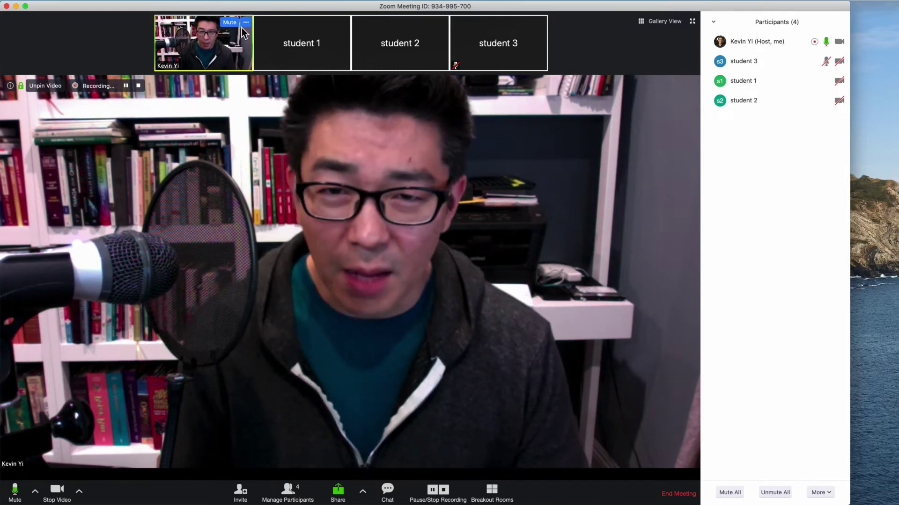
{"action": "mouse_move", "coordinate": [484, 30]}
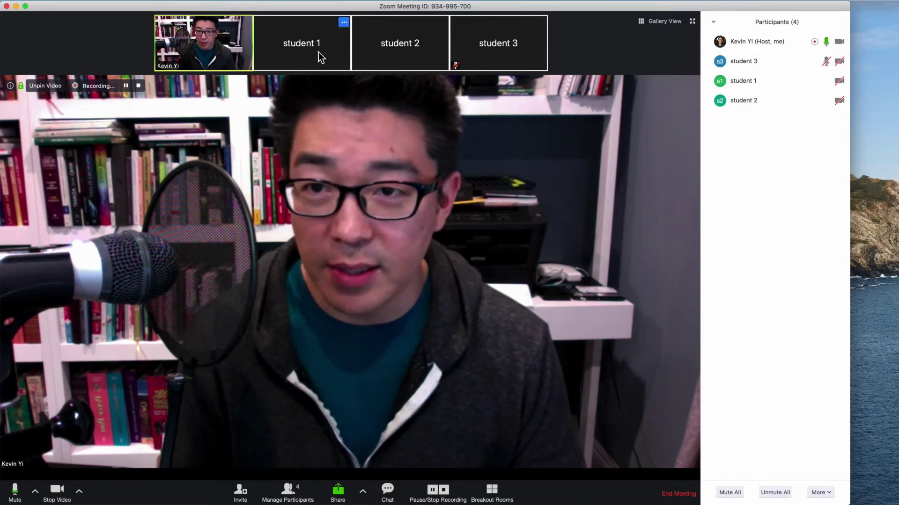
{"action": "mouse_move", "coordinate": [245, 39]}
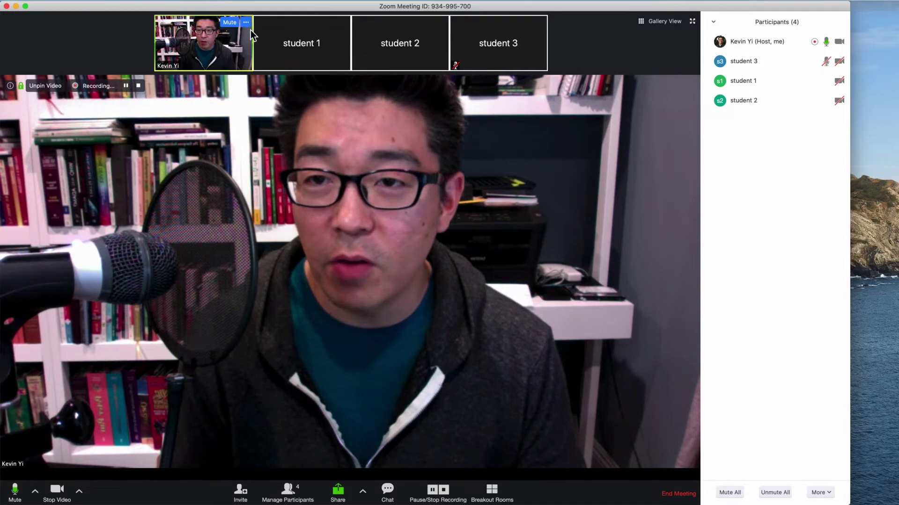
{"action": "left_click", "coordinate": [246, 22]}
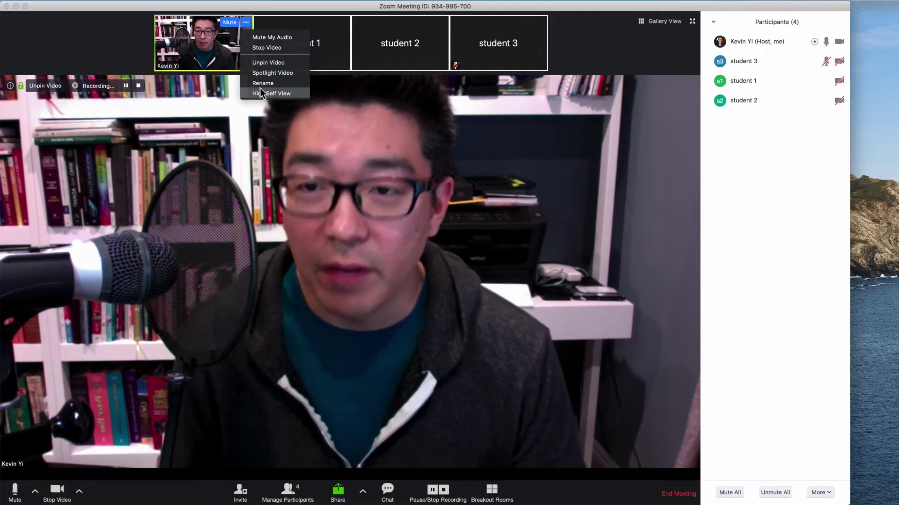
{"action": "left_click", "coordinate": [344, 22]}
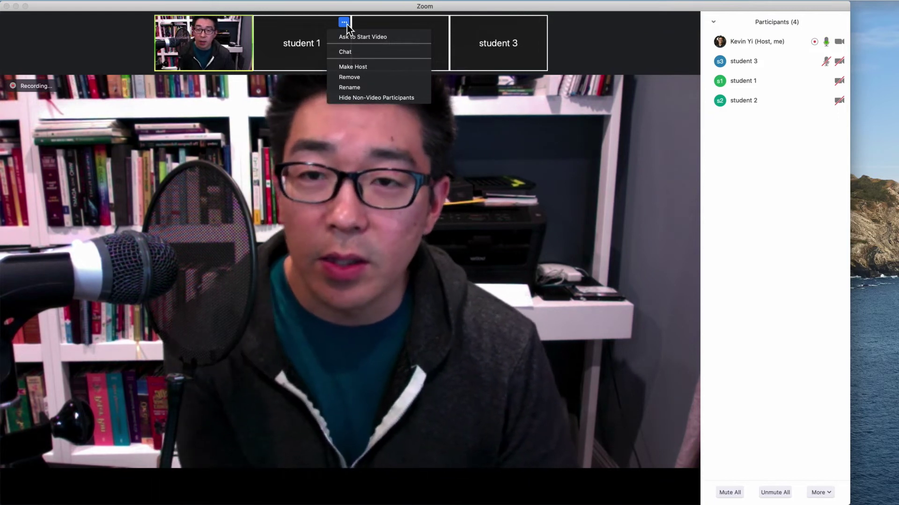
{"action": "left_click", "coordinate": [600, 31]}
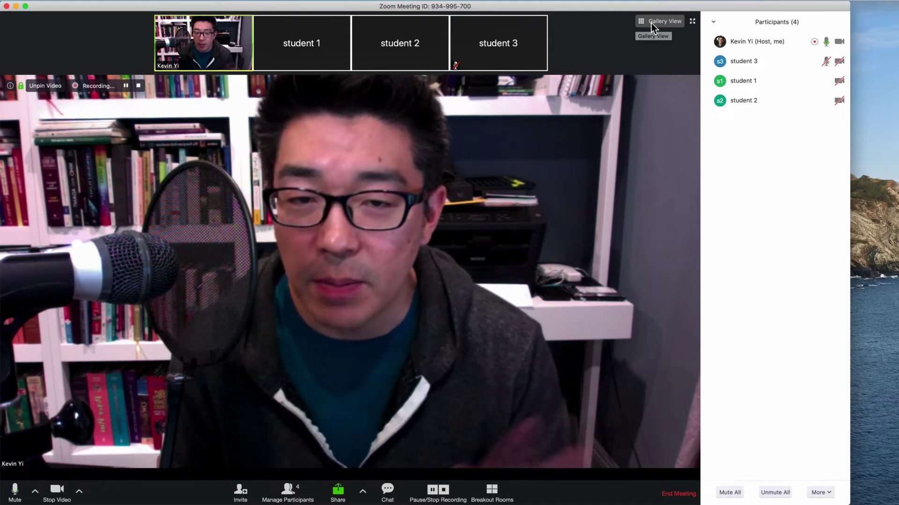
{"action": "left_click", "coordinate": [651, 23]}
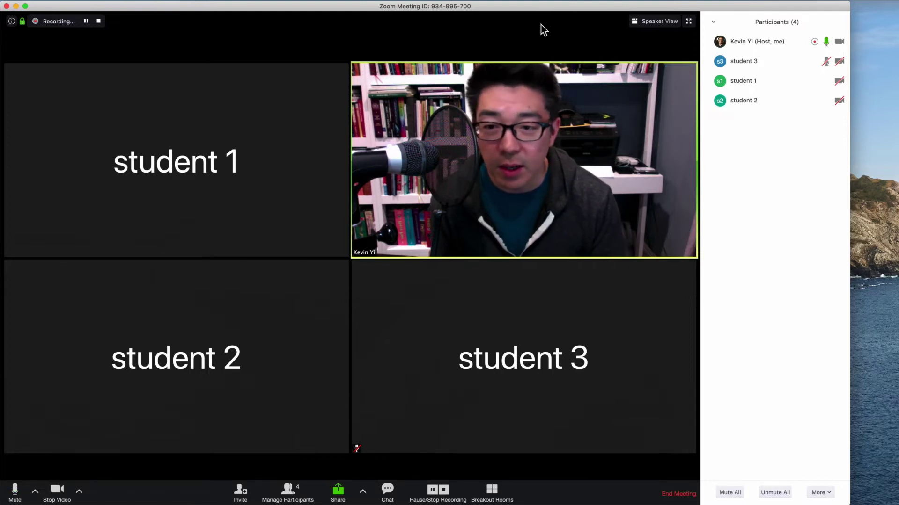
{"action": "left_click", "coordinate": [650, 25]}
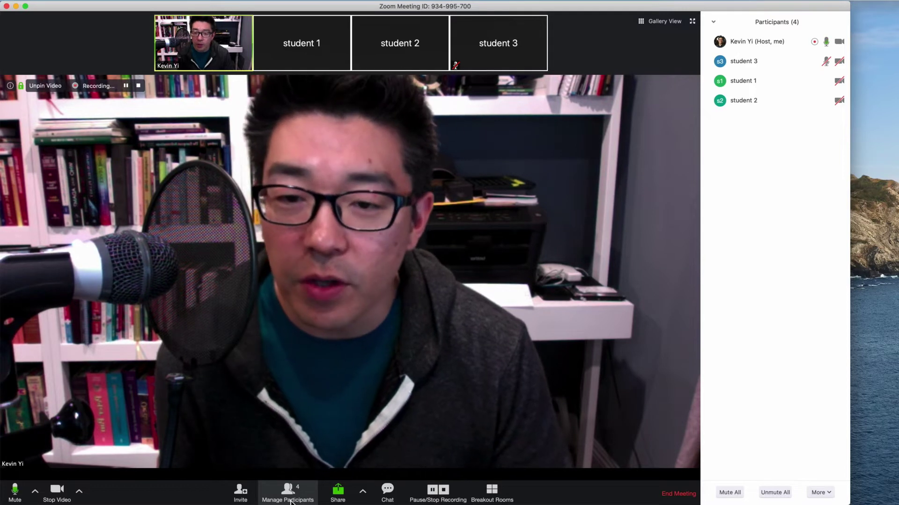
{"action": "left_click", "coordinate": [291, 502]}
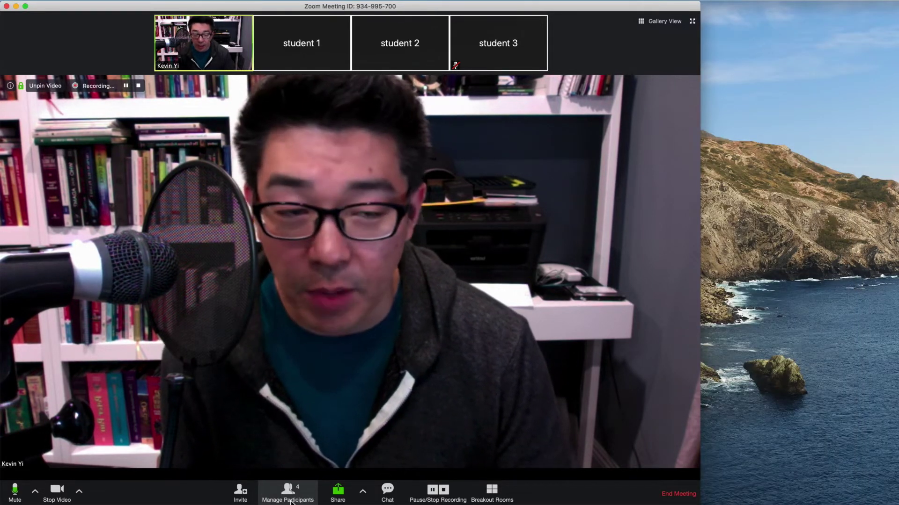
{"action": "left_click", "coordinate": [291, 501]}
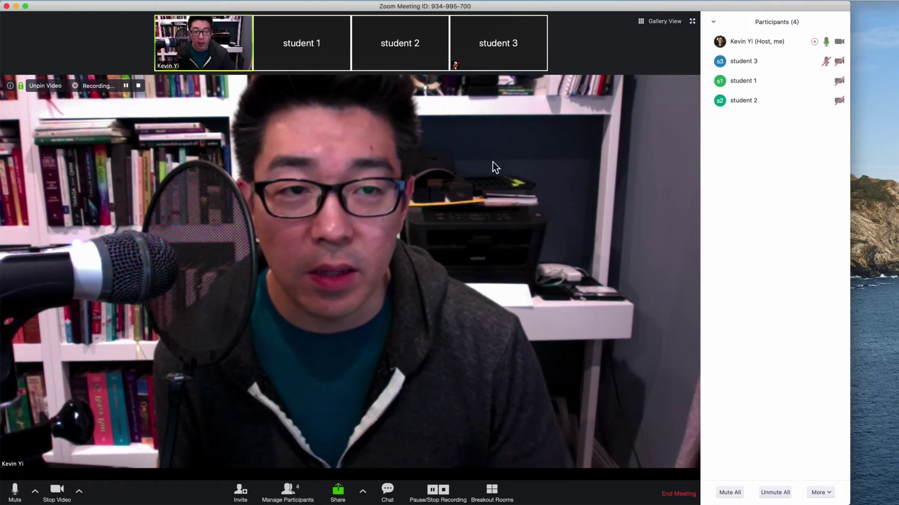
{"action": "mouse_move", "coordinate": [756, 35]}
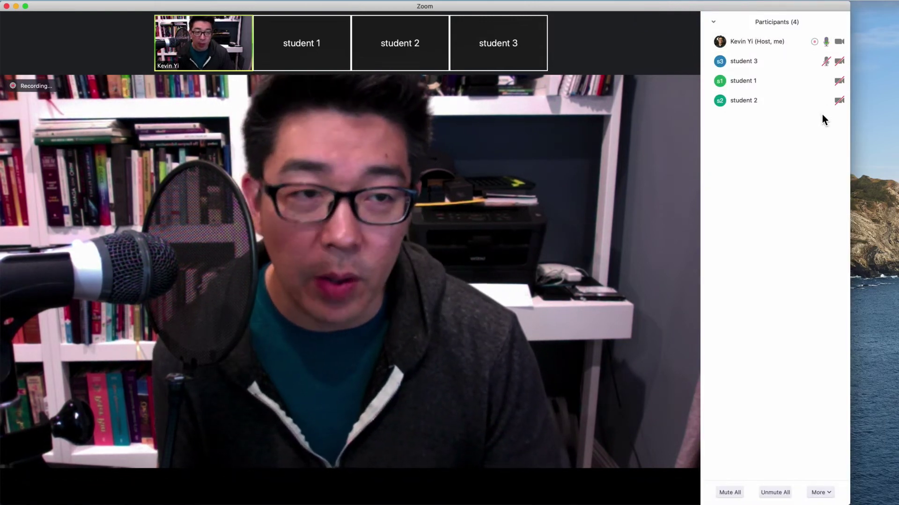
{"action": "mouse_move", "coordinate": [823, 78]}
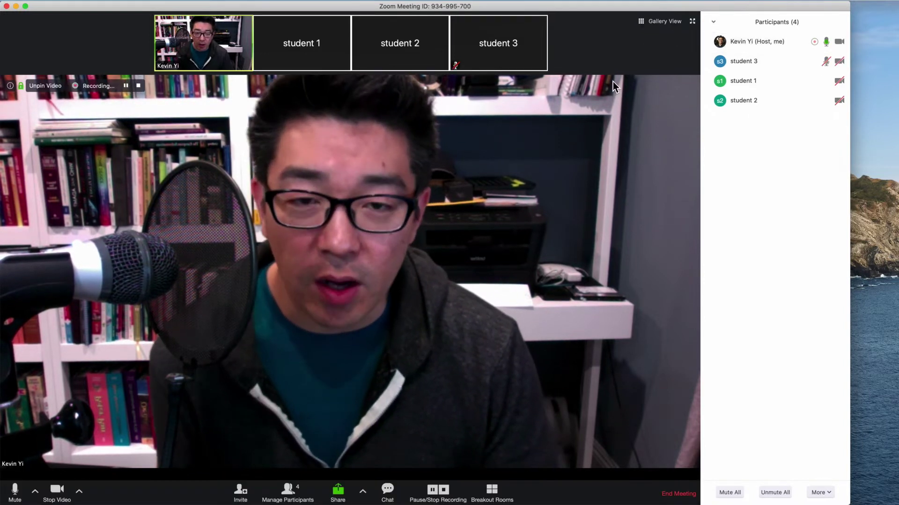
{"action": "mouse_move", "coordinate": [779, 60]}
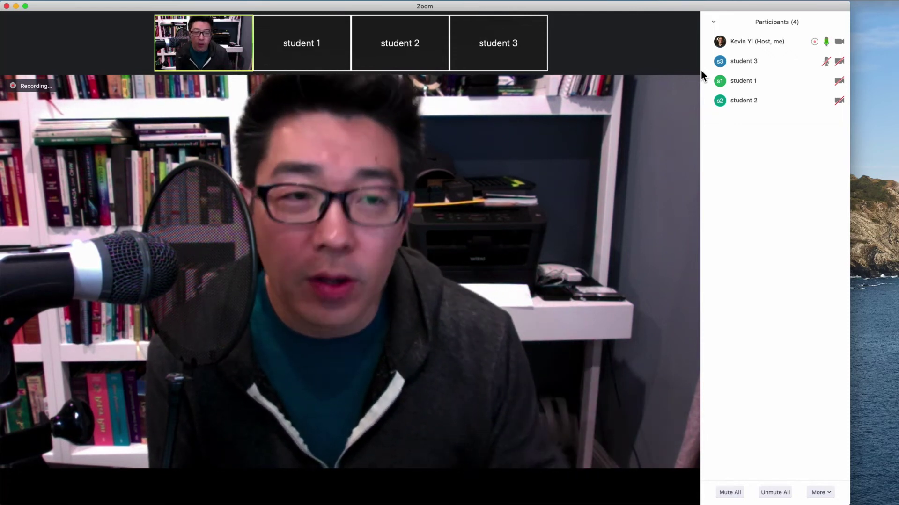
{"action": "mouse_move", "coordinate": [700, 69]}
{"action": "mouse_move", "coordinate": [813, 57]}
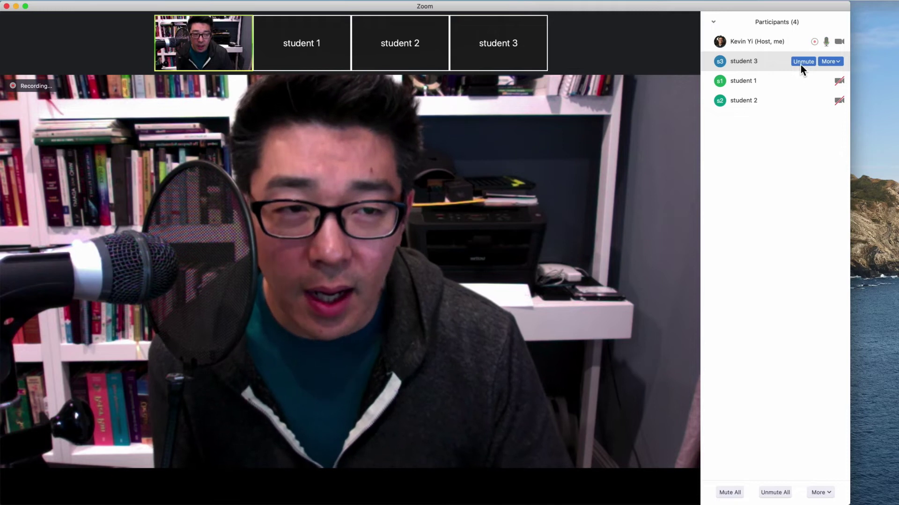
Open the More actions menu for student 3 in the Participants panel
{"action": "left_click", "coordinate": [836, 61]}
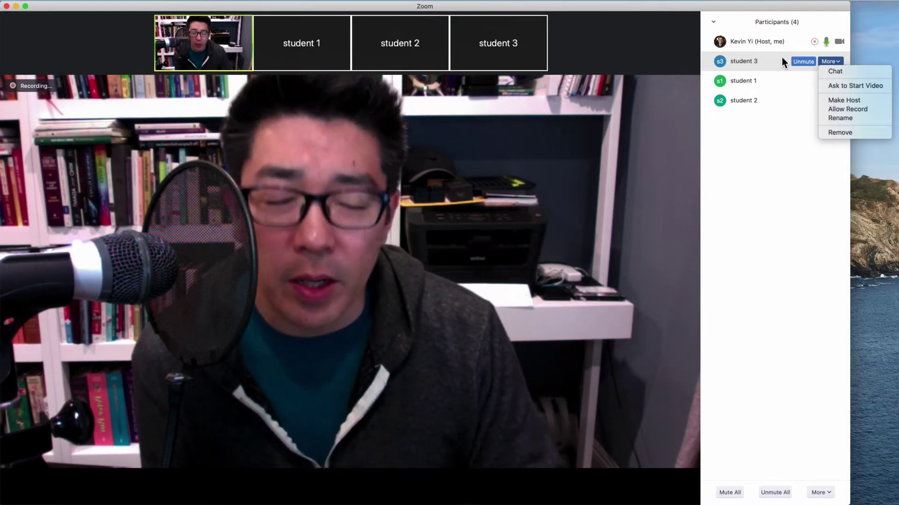
Rename student 3 to the participant's real full name
{"action": "left_click", "coordinate": [845, 119]}
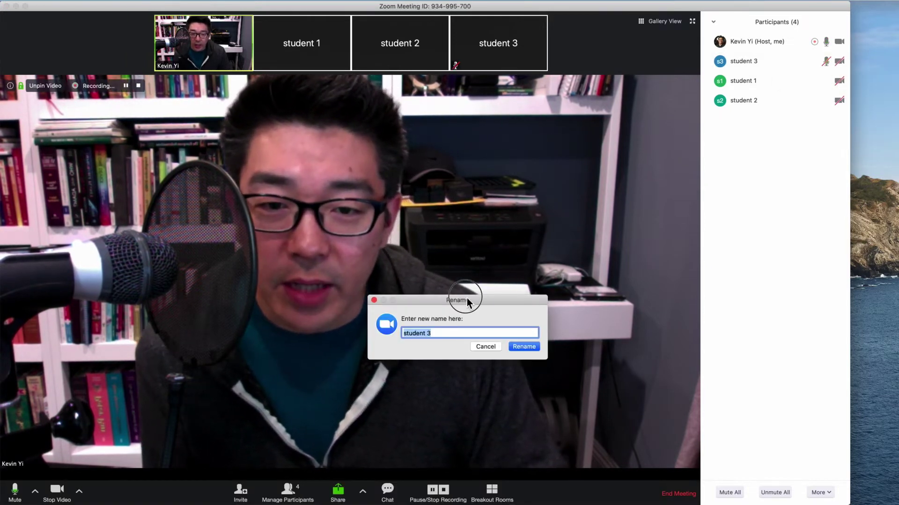
{"action": "left_click_drag", "start_coordinate": [462, 293], "coordinate": [462, 173]}
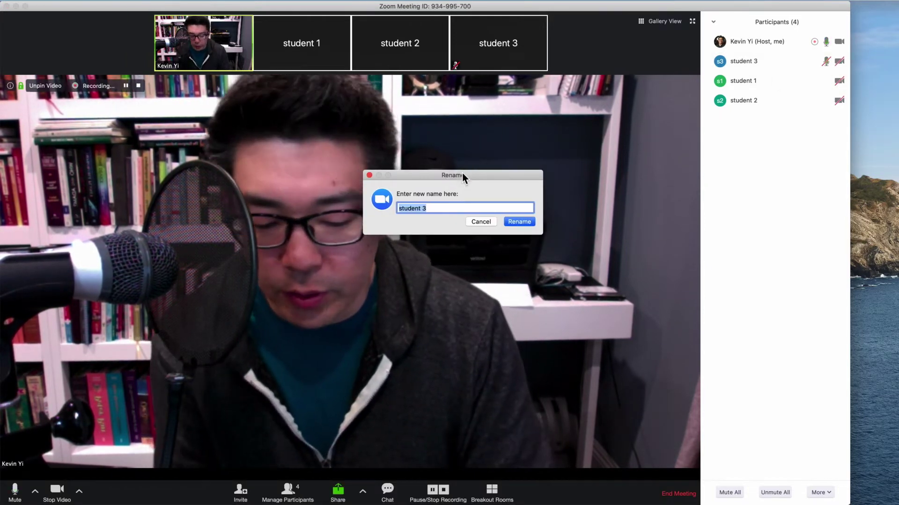
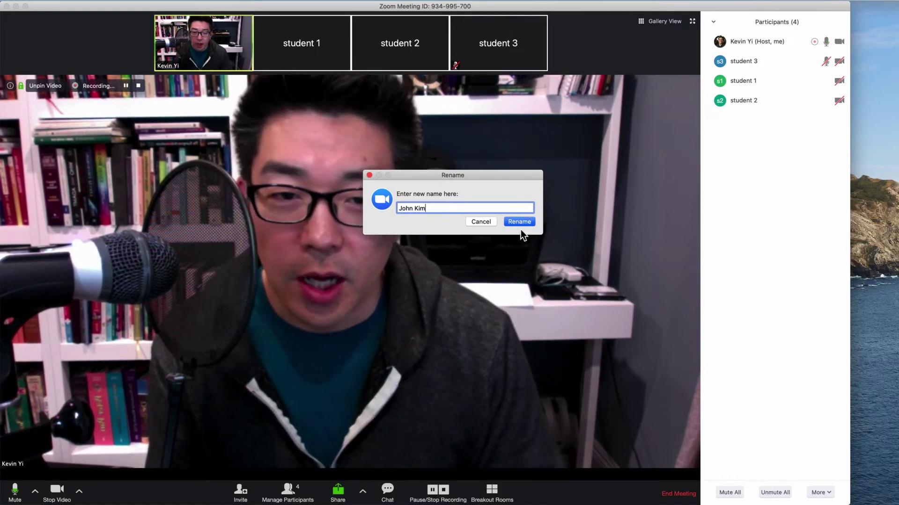
{"action": "left_click", "coordinate": [517, 221]}
Open the renamed participant's More actions menu and dismiss it without choosing
{"action": "mouse_move", "coordinate": [839, 64]}
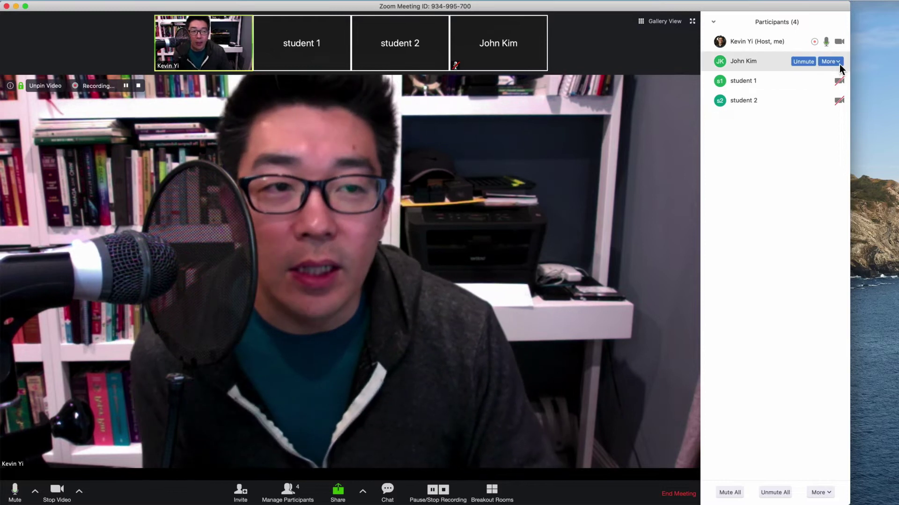
{"action": "left_click", "coordinate": [838, 63]}
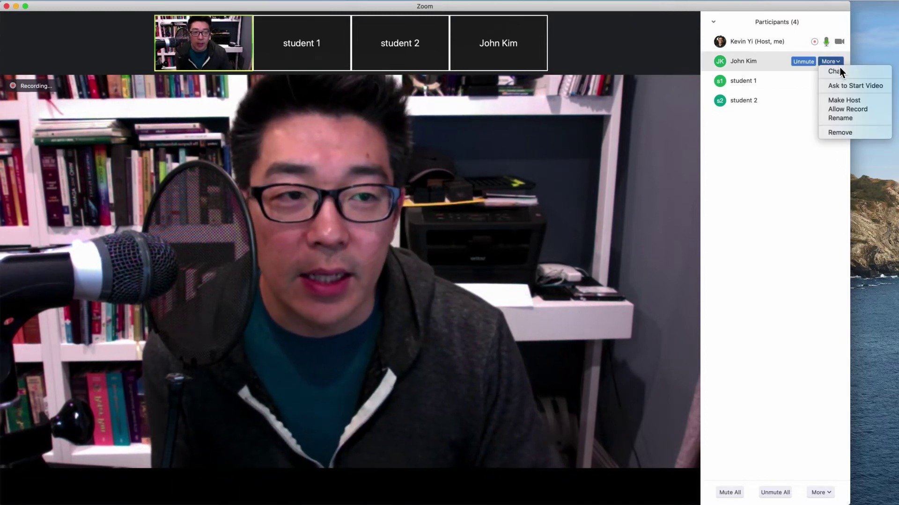
{"action": "left_click", "coordinate": [838, 65]}
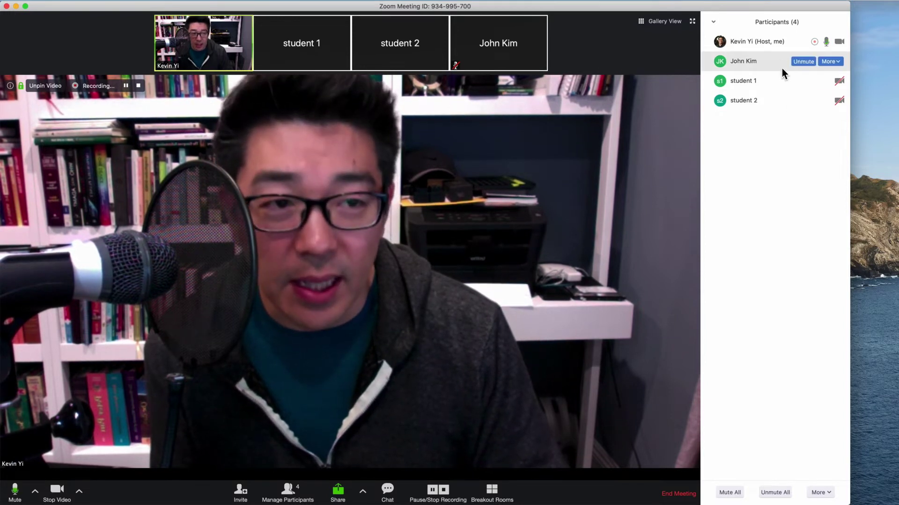
{"action": "mouse_move", "coordinate": [829, 84]}
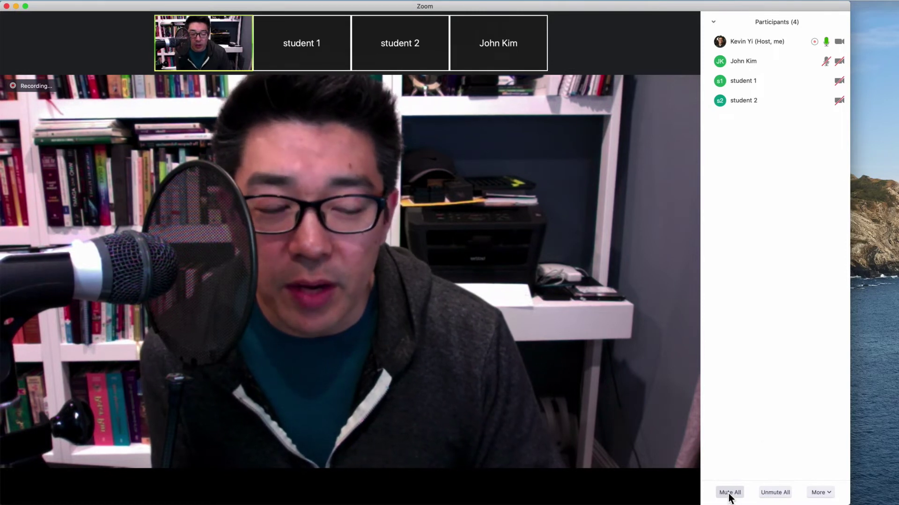
Shrink and narrow the Zoom window to reveal the desktop
{"action": "left_click", "coordinate": [818, 494]}
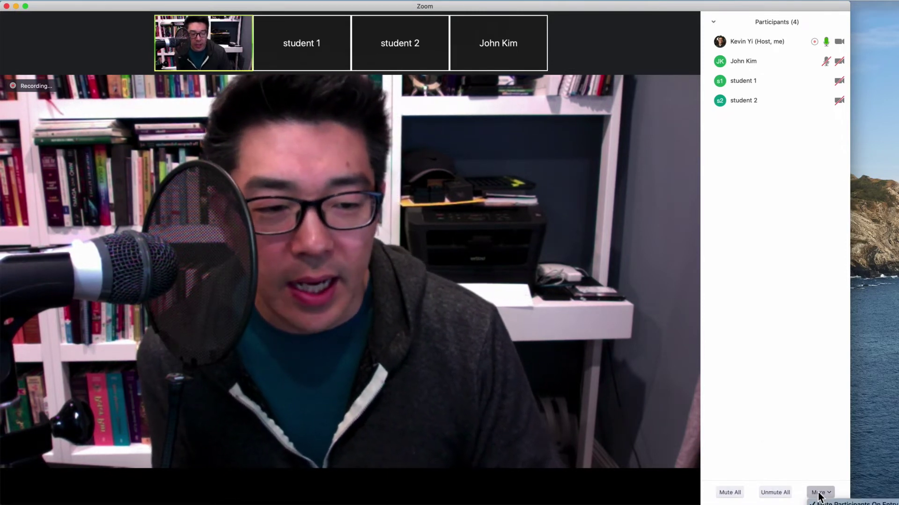
{"action": "left_click", "coordinate": [821, 492]}
{"action": "left_click_drag", "start_coordinate": [849, 504], "coordinate": [841, 420]}
{"action": "left_click", "coordinate": [819, 412]}
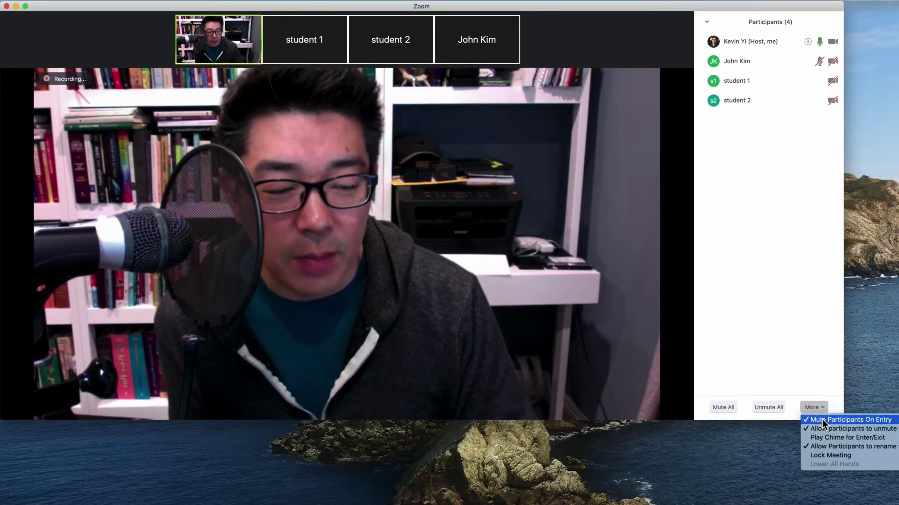
{"action": "left_click", "coordinate": [849, 403]}
{"action": "left_click_drag", "start_coordinate": [840, 403], "coordinate": [798, 406]}
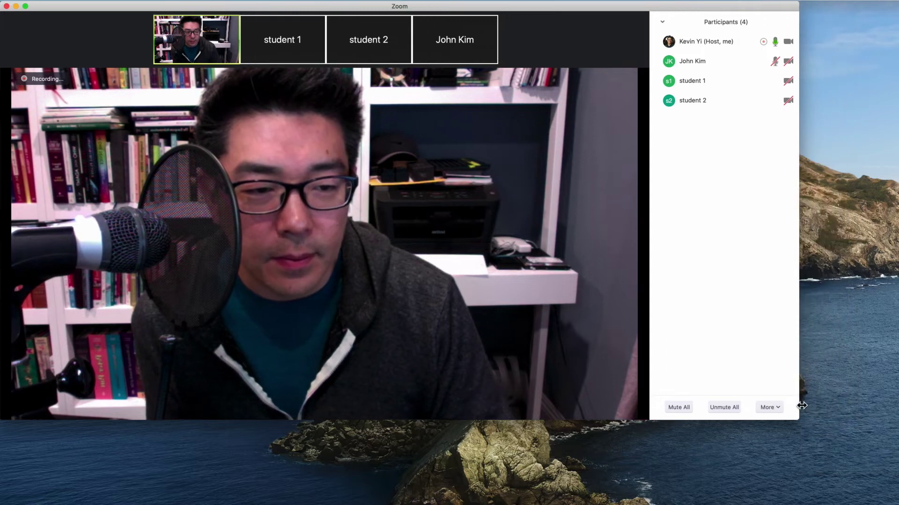
Enable Play Chime for Enter/Exit, toggle the meeting lock, and enlarge the Zoom window again
{"action": "left_click", "coordinate": [778, 409]}
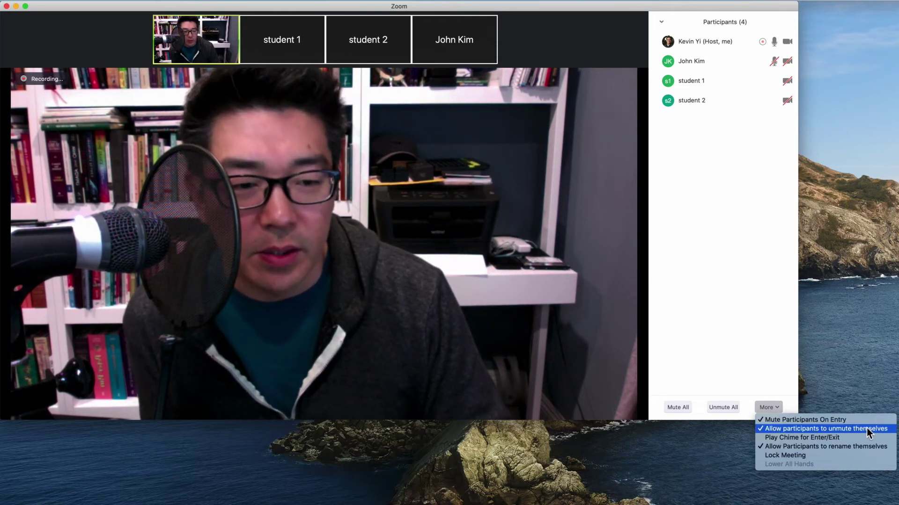
{"action": "left_click", "coordinate": [828, 441]}
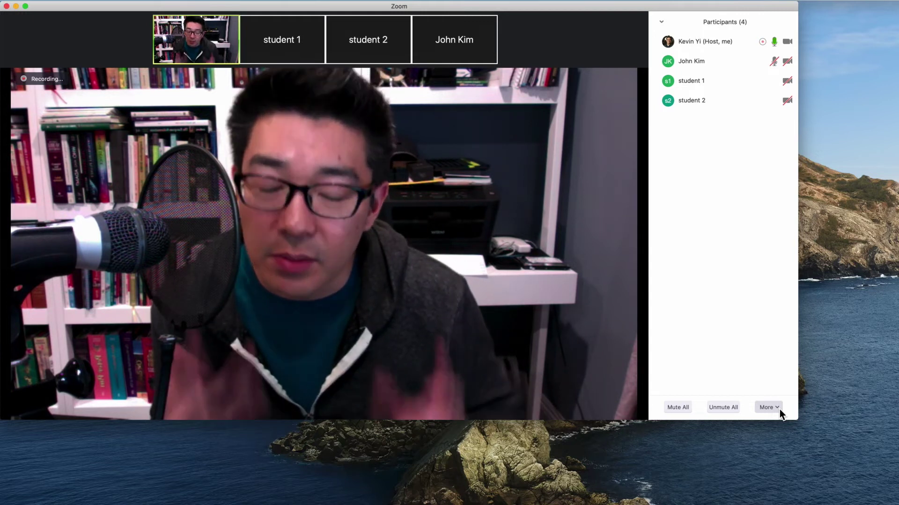
{"action": "left_click", "coordinate": [779, 409]}
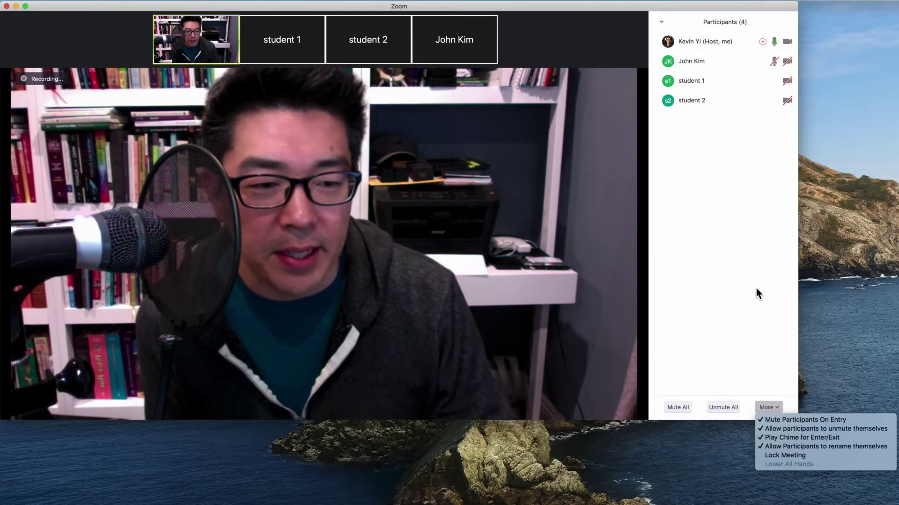
{"action": "left_click", "coordinate": [769, 457]}
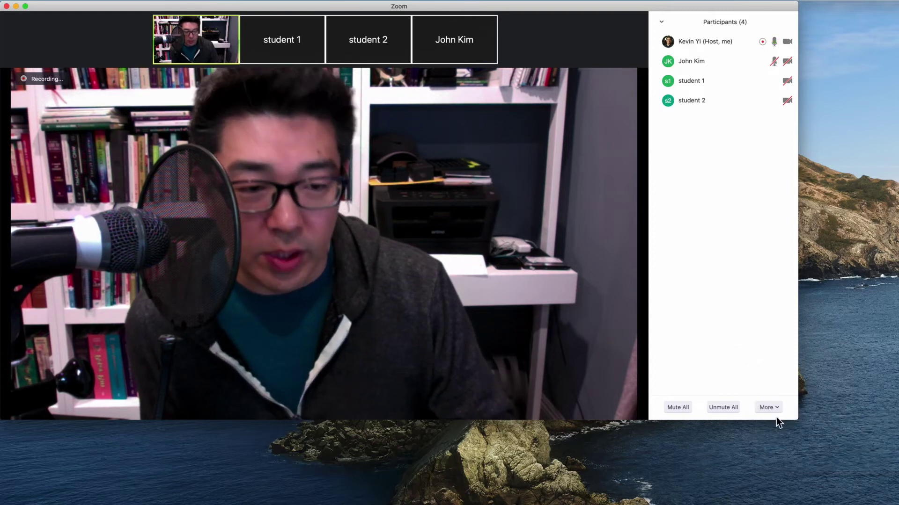
{"action": "left_click_drag", "start_coordinate": [797, 423], "coordinate": [896, 495]}
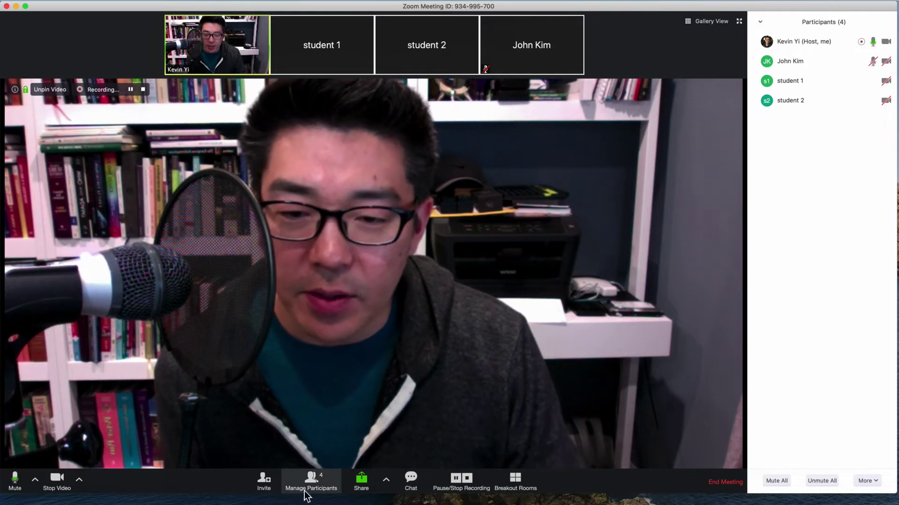
Check the Invite options and the Mute audio-device menu, then show the Stop Video camera choices
{"action": "left_click", "coordinate": [264, 482]}
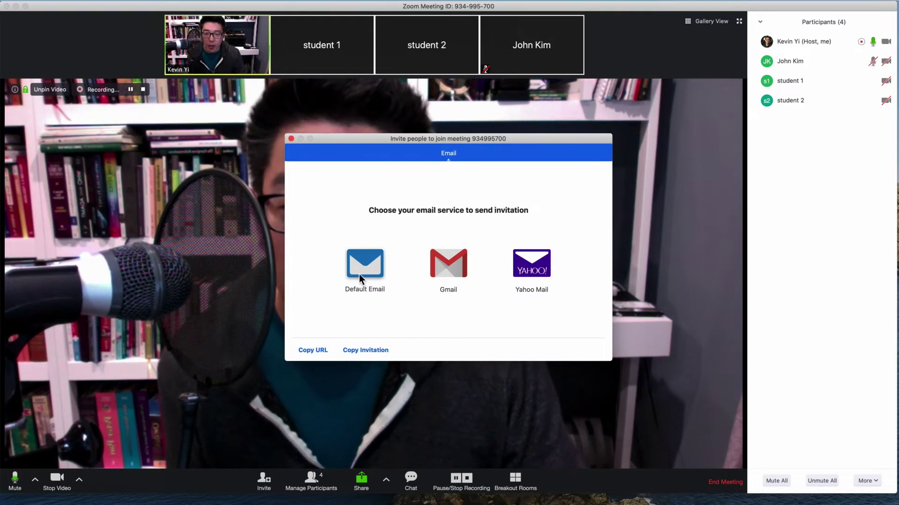
{"action": "left_click", "coordinate": [291, 139]}
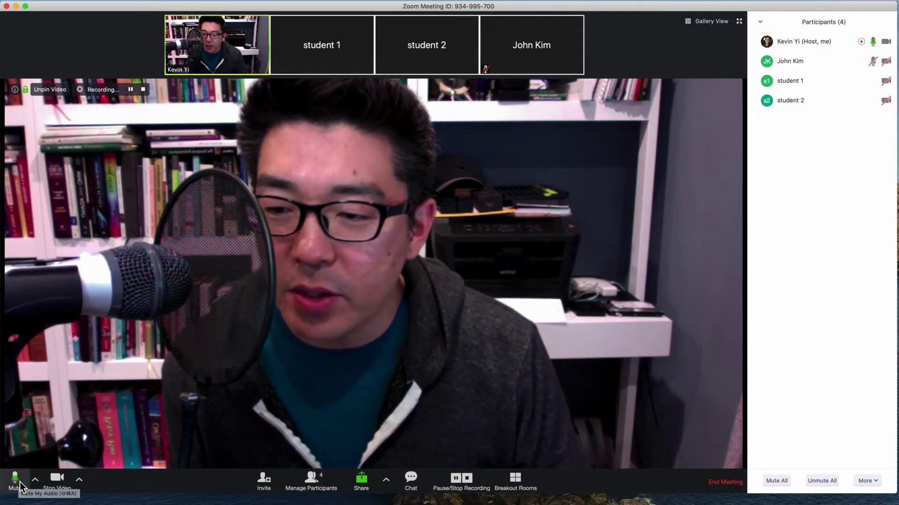
{"action": "left_click", "coordinate": [37, 479]}
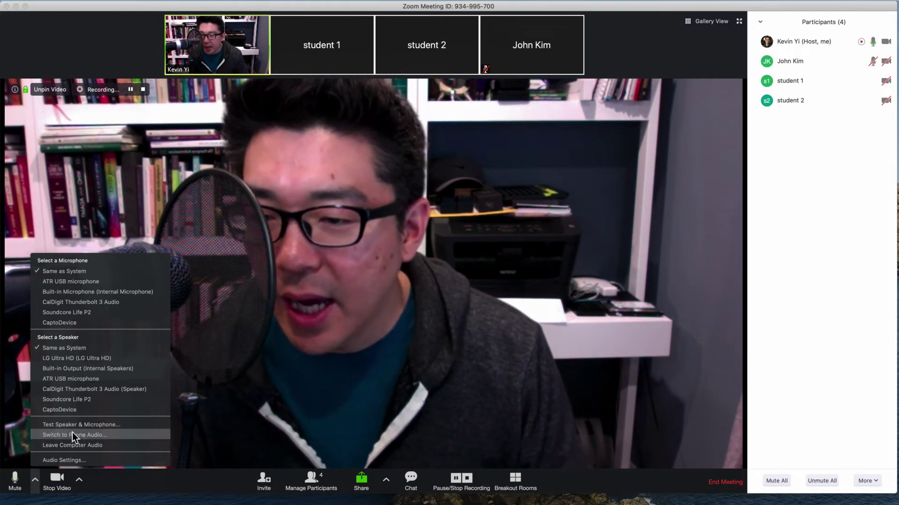
{"action": "left_click", "coordinate": [34, 486]}
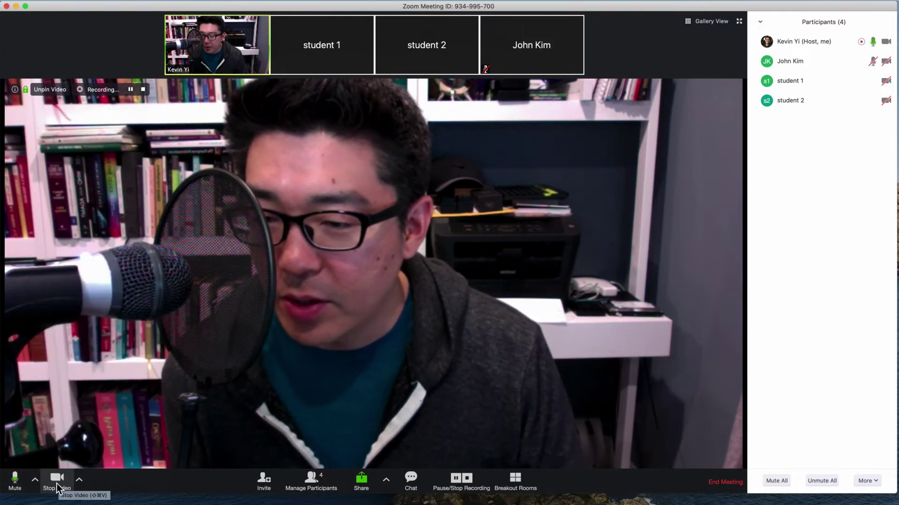
{"action": "left_click", "coordinate": [79, 482]}
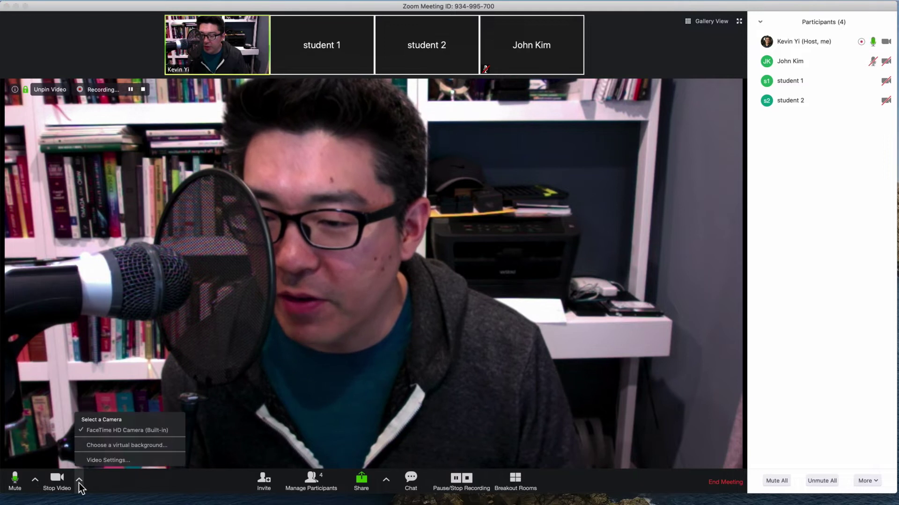
Open 'Choose a virtual background...' from the camera menu, then close the Settings window
{"action": "left_click", "coordinate": [114, 447]}
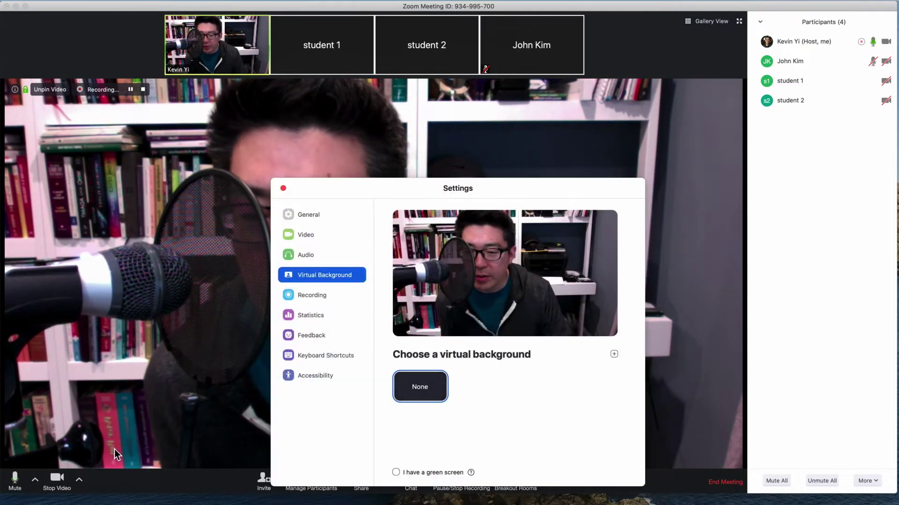
{"action": "left_click", "coordinate": [283, 189]}
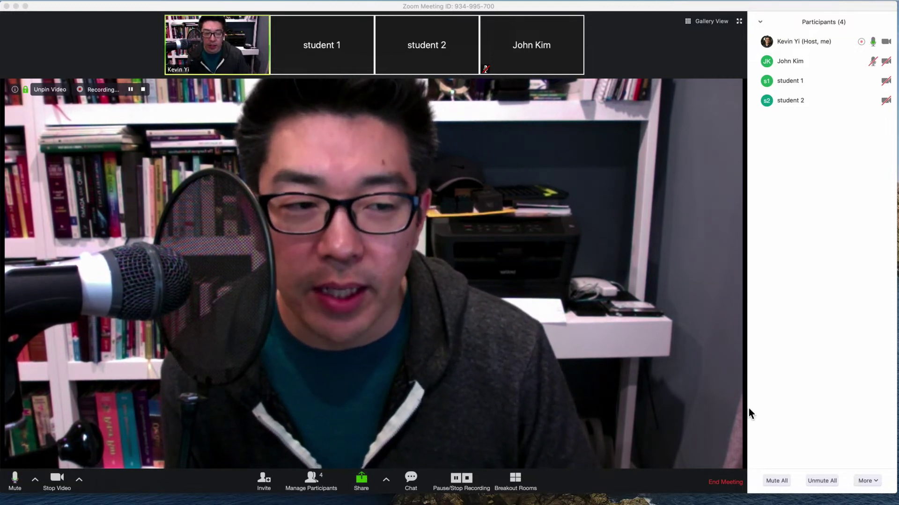
Bring the Keynote window on screen, nudge it, then move it back off screen
{"action": "left_click_drag", "start_coordinate": [898, 302], "coordinate": [453, 81]}
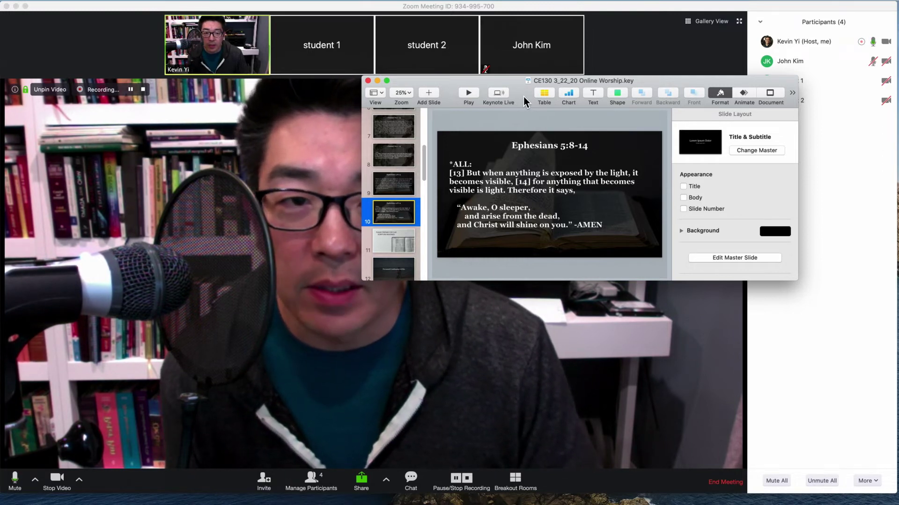
{"action": "left_click_drag", "start_coordinate": [524, 96], "coordinate": [577, 102]}
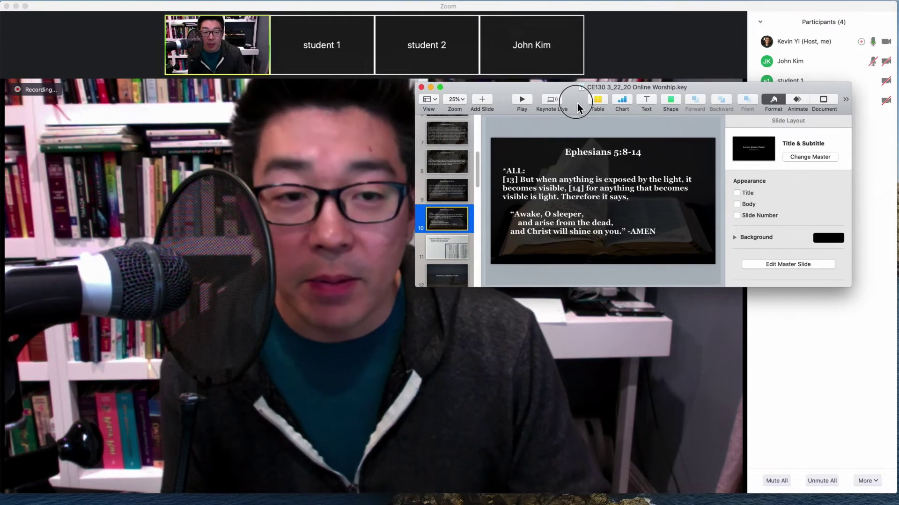
{"action": "left_click_drag", "start_coordinate": [577, 103], "coordinate": [898, 104]}
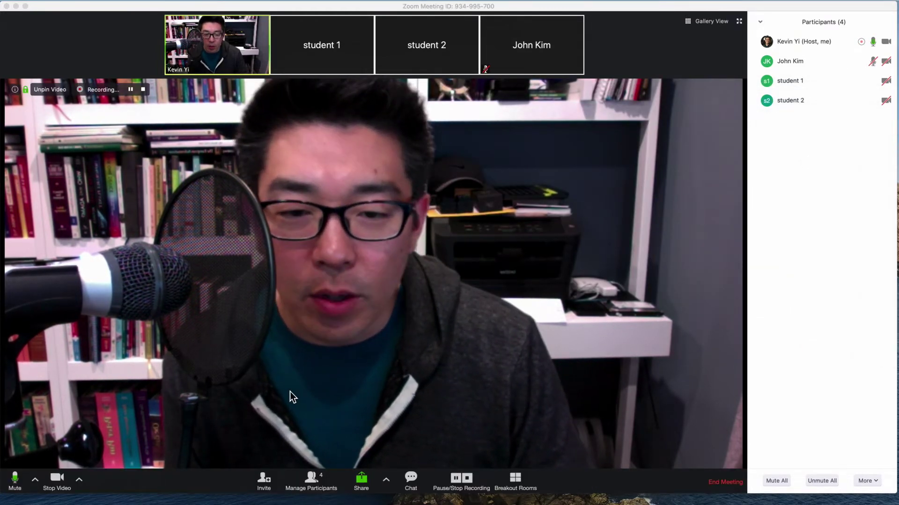
Share the Keynote presentation window to the meeting via Share Screen
{"action": "left_click", "coordinate": [365, 489]}
{"action": "left_click", "coordinate": [365, 489]}
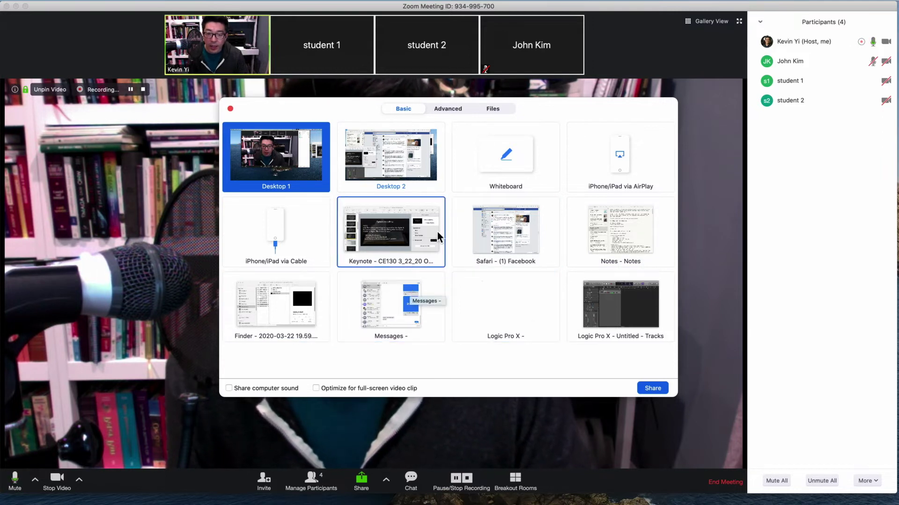
{"action": "left_click", "coordinate": [389, 238]}
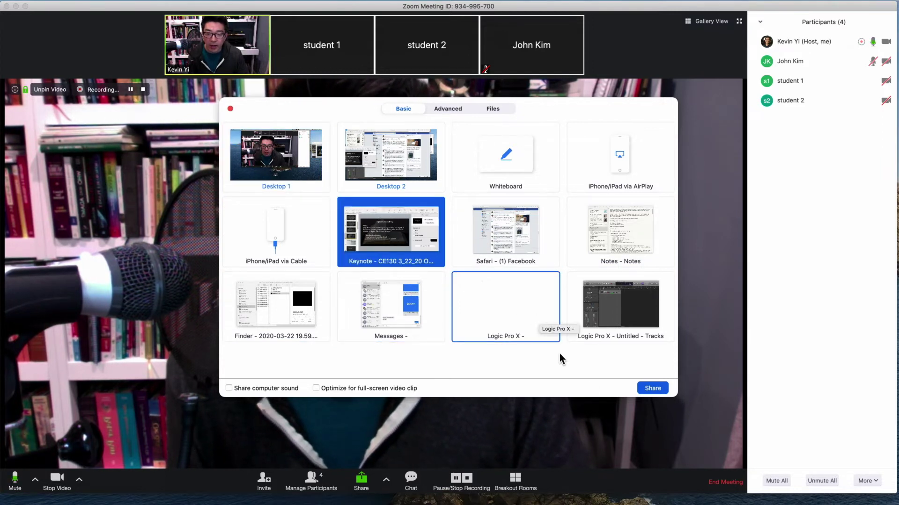
{"action": "left_click", "coordinate": [646, 391]}
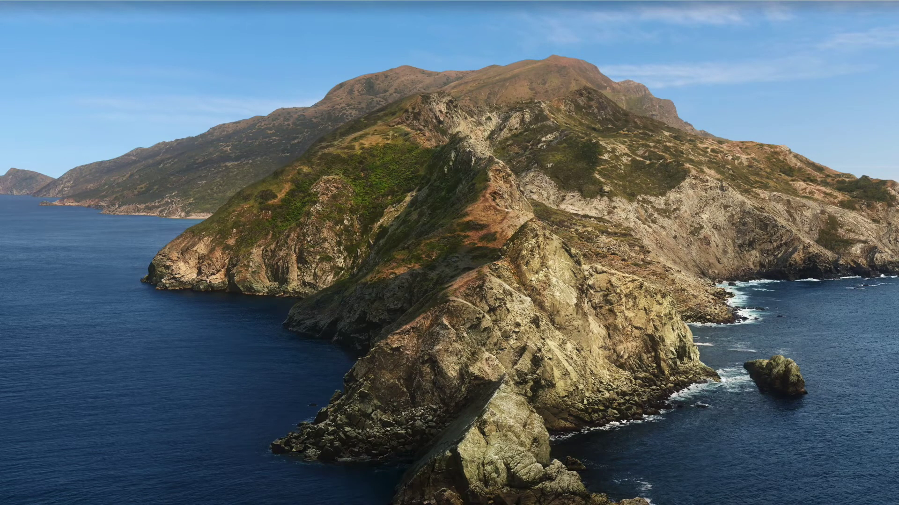
Widen the floating video strip and move the CE130 3_22_20 Online Worship slideshow to the top-left
{"action": "left_click_drag", "start_coordinate": [896, 35], "coordinate": [819, 14]}
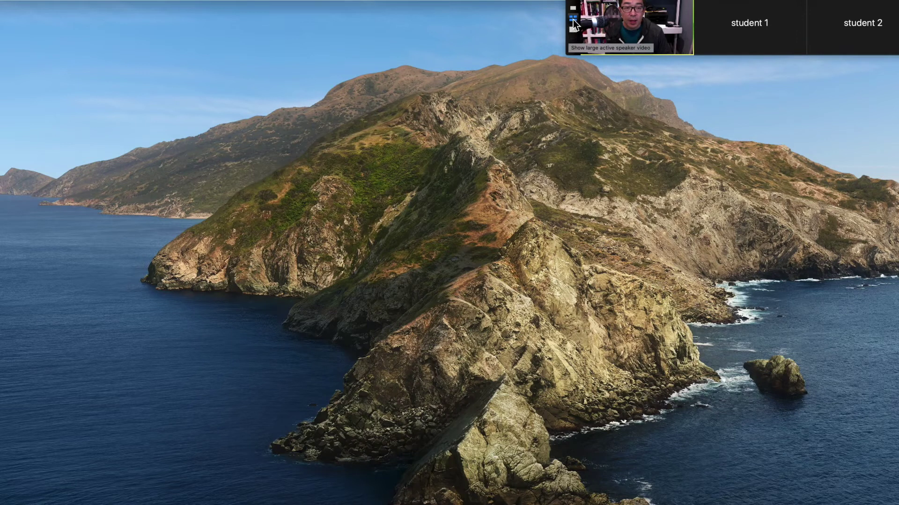
{"action": "left_click_drag", "start_coordinate": [722, 25], "coordinate": [569, 257]}
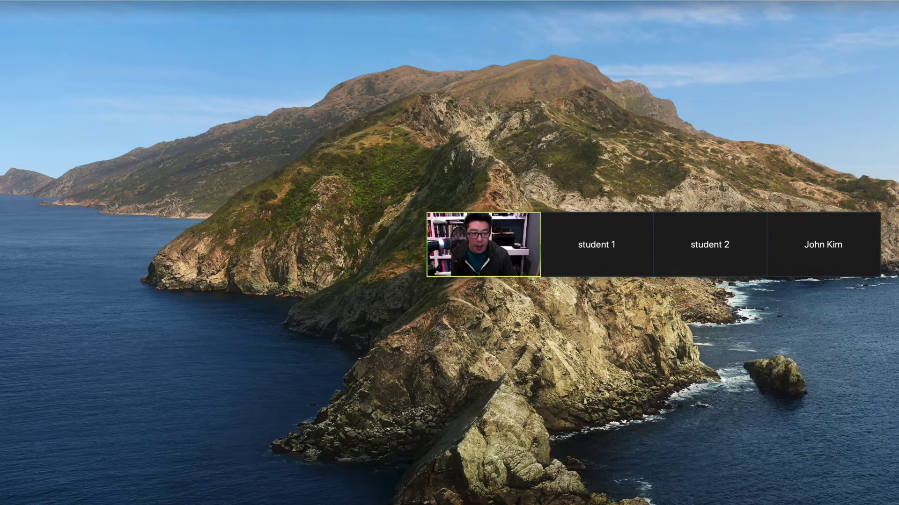
{"action": "left_click_drag", "start_coordinate": [898, 165], "coordinate": [190, 15]}
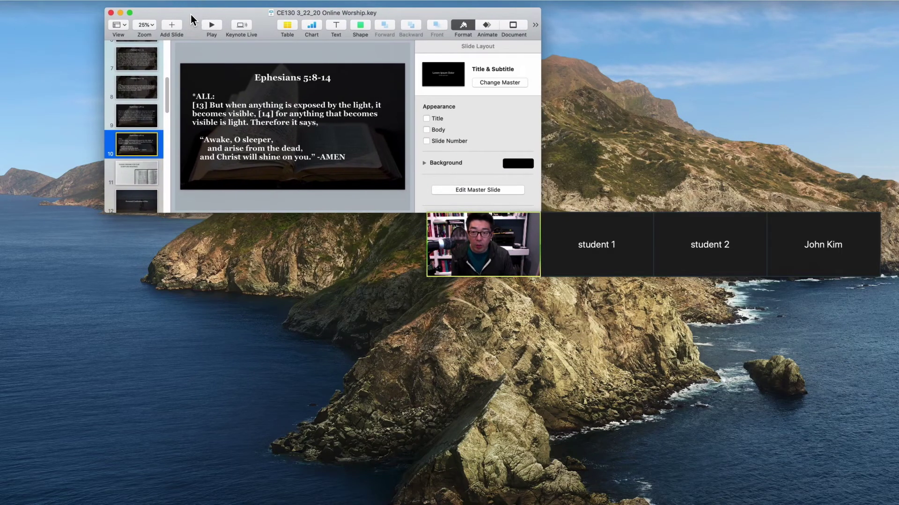
Play the Keynote slideshow and advance three slides to Personal Confession of Sin
{"action": "left_click", "coordinate": [212, 27]}
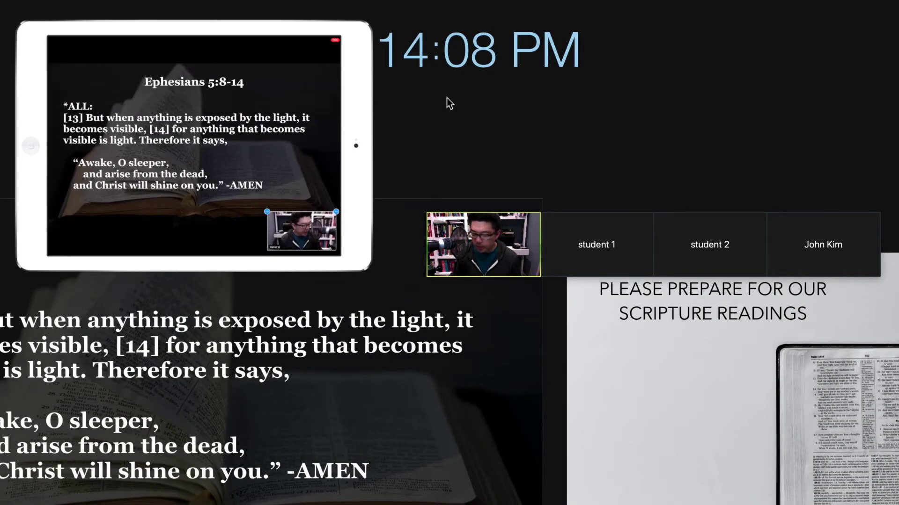
{"action": "key", "text": "Right"}
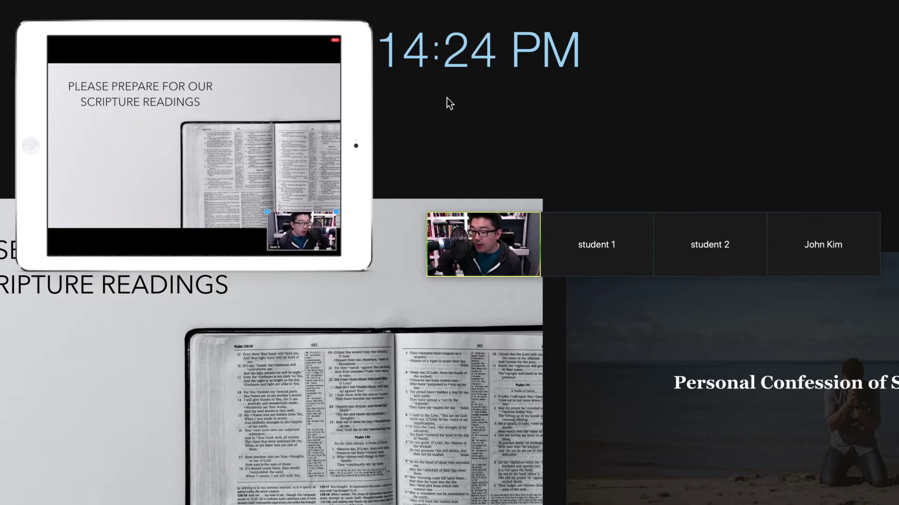
{"action": "key", "text": "Right"}
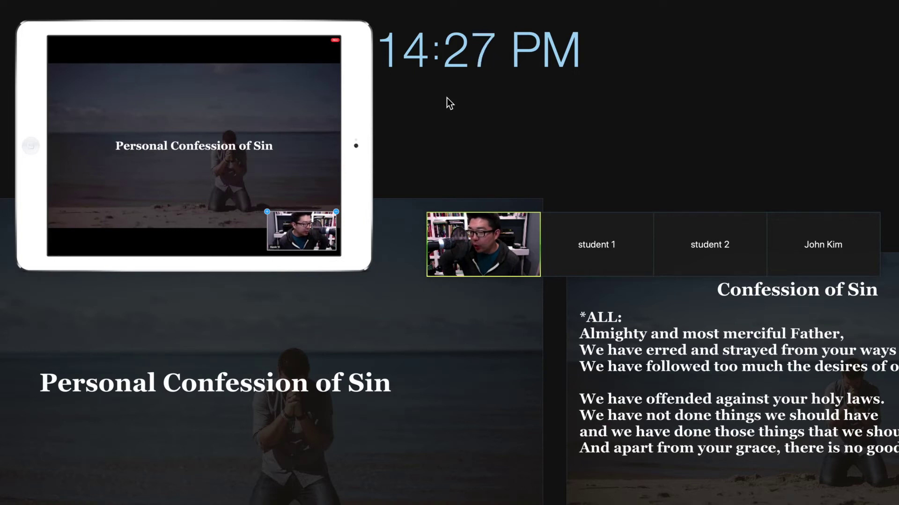
{"action": "key", "text": "Right"}
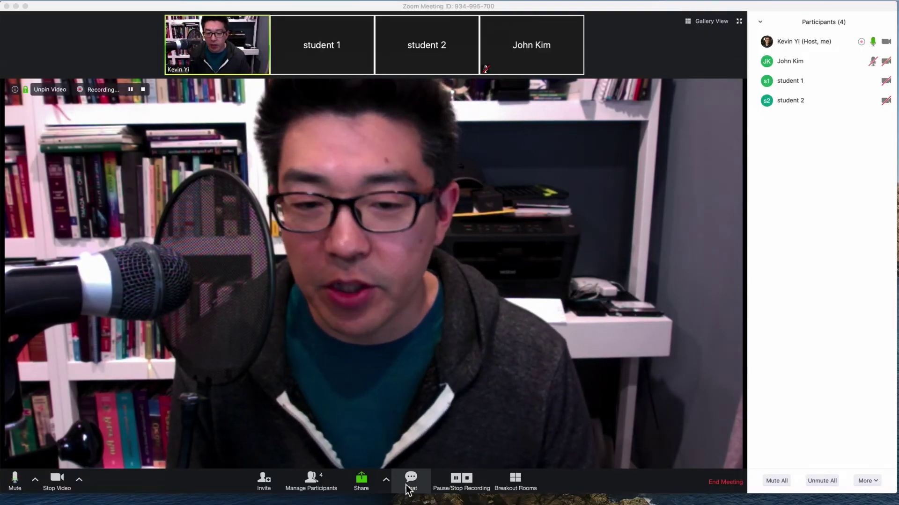
Send a participant a private 'Hello' in chat, then reopen chat to read their replies
{"action": "left_click", "coordinate": [411, 479]}
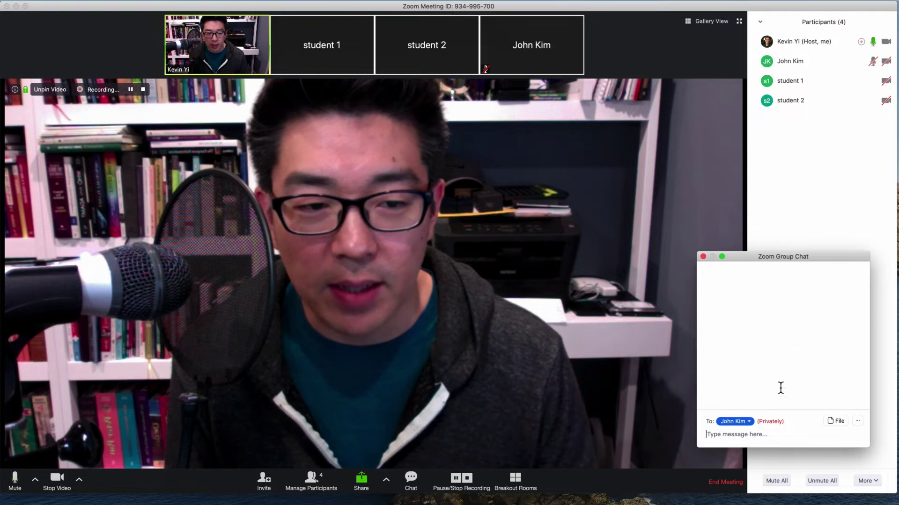
{"action": "type", "text": "Hello"}
{"action": "key", "text": "Return"}
{"action": "left_click", "coordinate": [702, 257]}
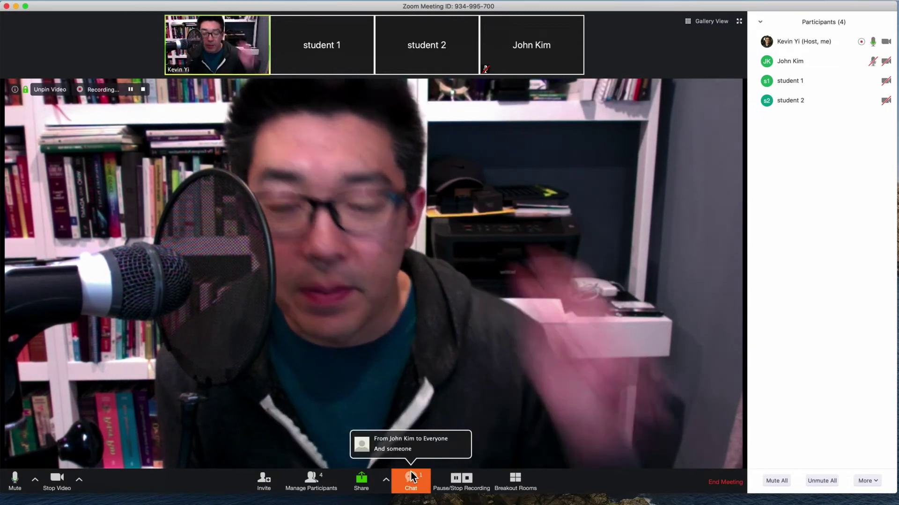
{"action": "left_click", "coordinate": [411, 473]}
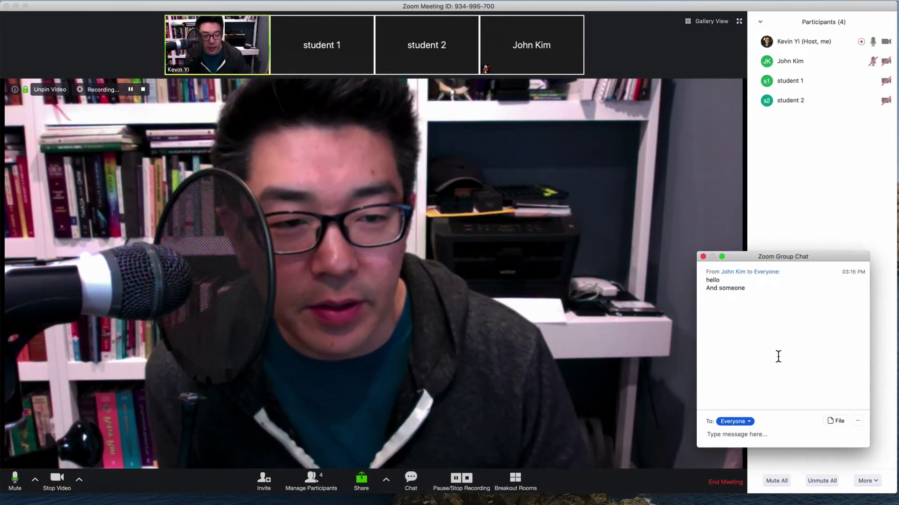
{"action": "left_click", "coordinate": [703, 257]}
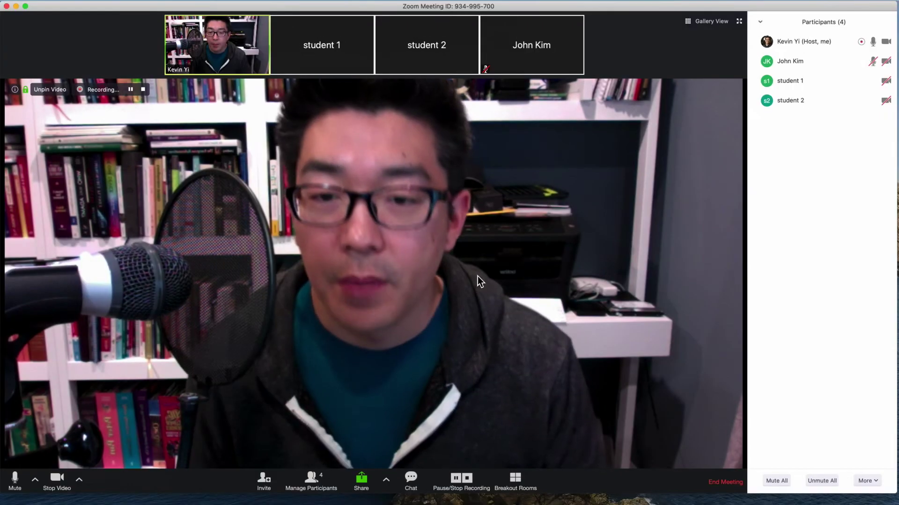
Recreate all breakout rooms with the Manually assignment option
{"action": "left_click", "coordinate": [523, 479]}
{"action": "left_click", "coordinate": [432, 372]}
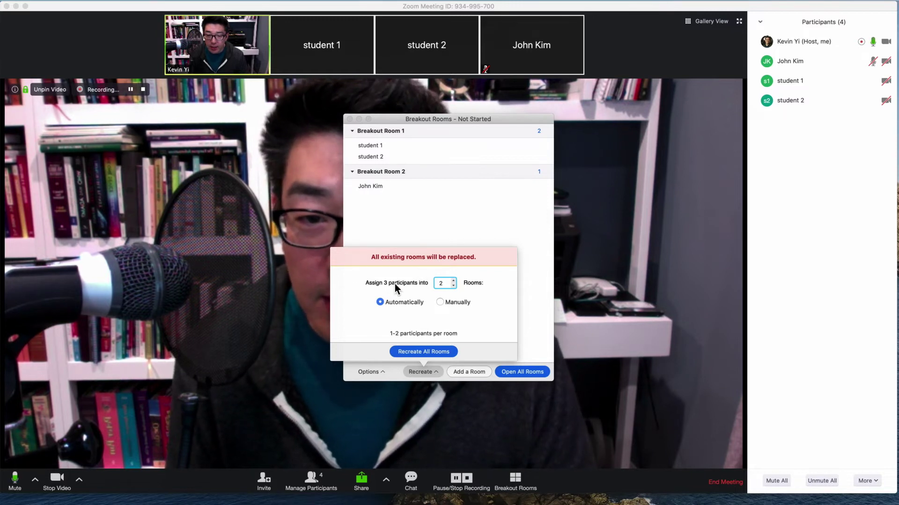
{"action": "left_click_drag", "start_coordinate": [481, 121], "coordinate": [614, 95]}
{"action": "left_click", "coordinate": [557, 345]}
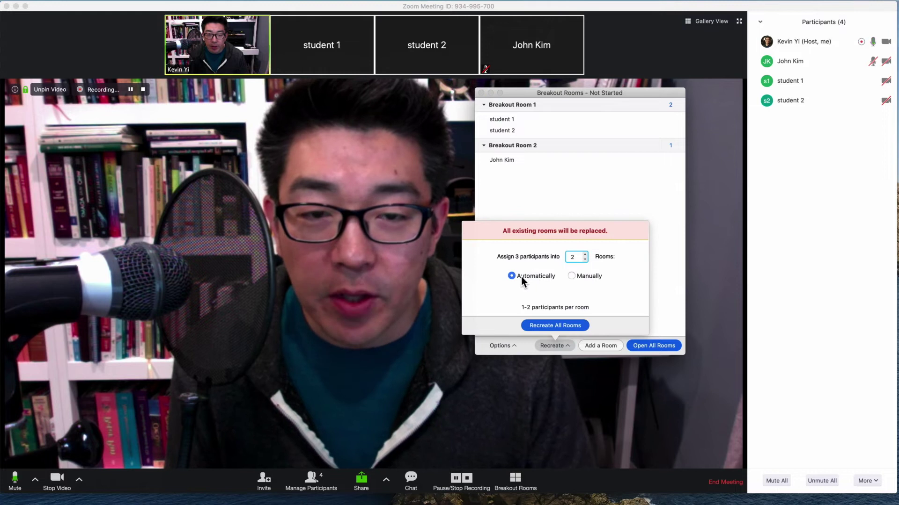
{"action": "left_click", "coordinate": [593, 277]}
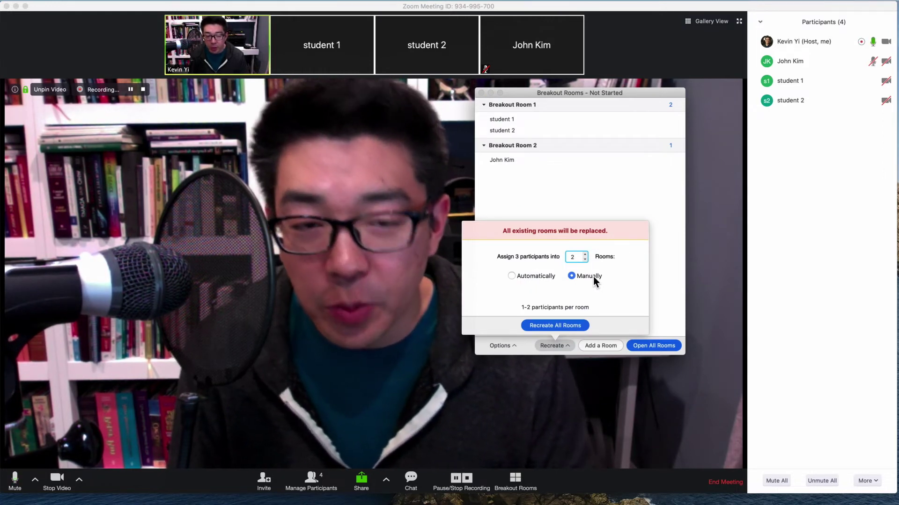
{"action": "left_click", "coordinate": [561, 324]}
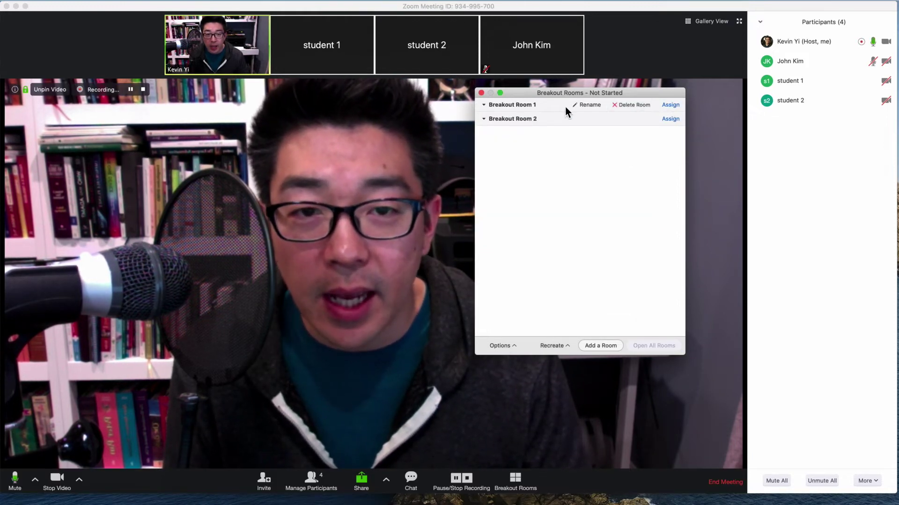
Assign the non-student participant to Room 1, and student 1 and student 2 to Room 2
{"action": "left_click", "coordinate": [671, 105]}
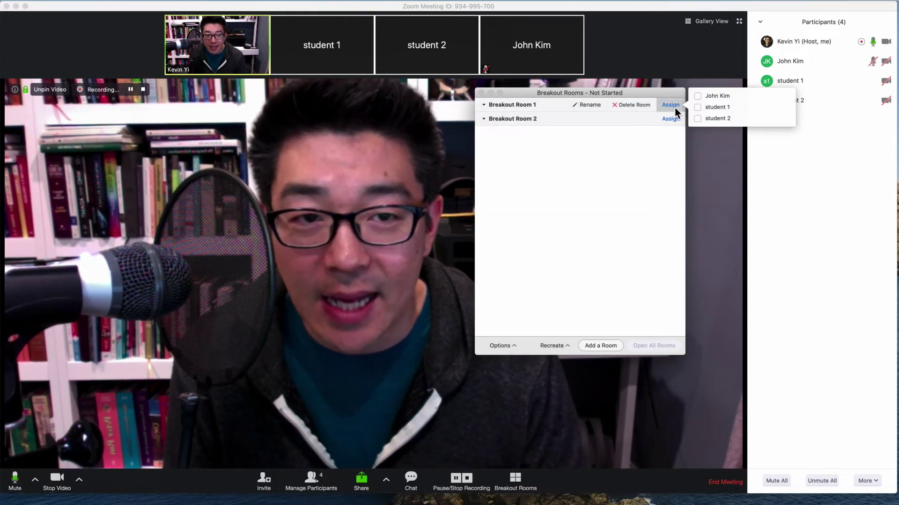
{"action": "left_click", "coordinate": [698, 97]}
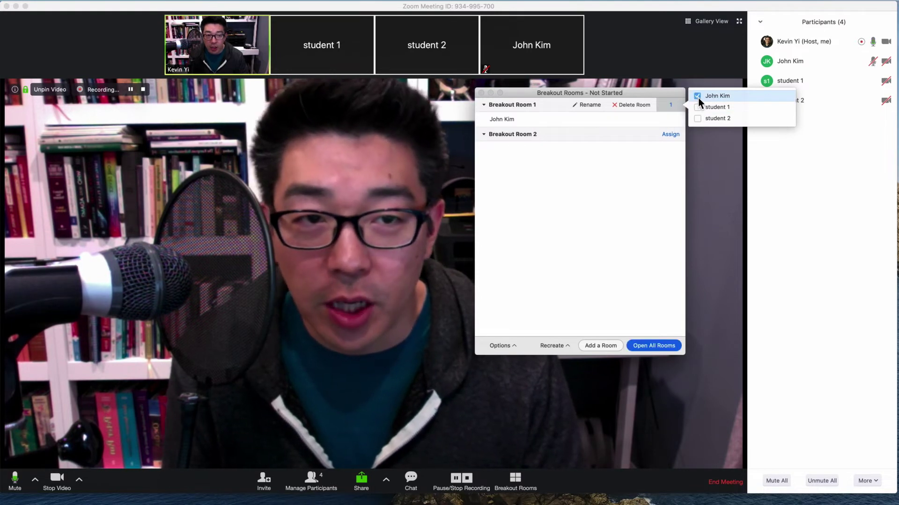
{"action": "left_click", "coordinate": [672, 135]}
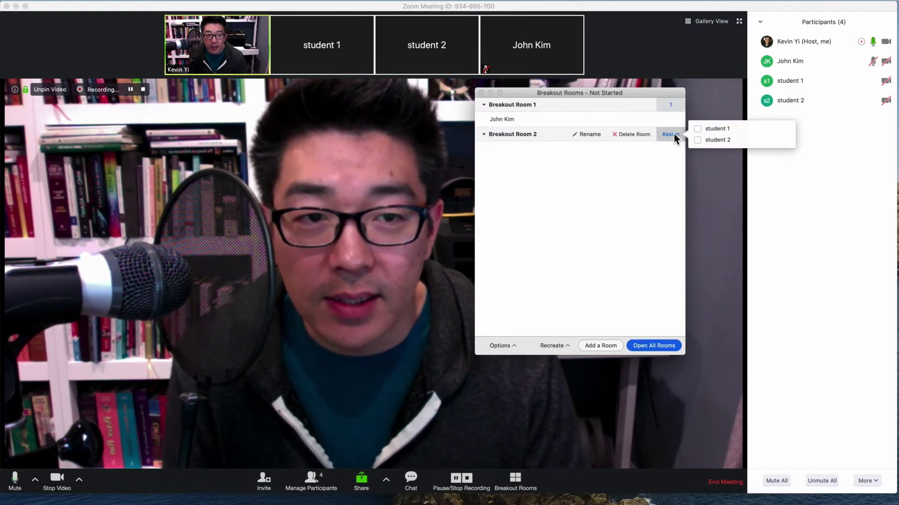
{"action": "left_click", "coordinate": [697, 128]}
{"action": "left_click", "coordinate": [698, 140]}
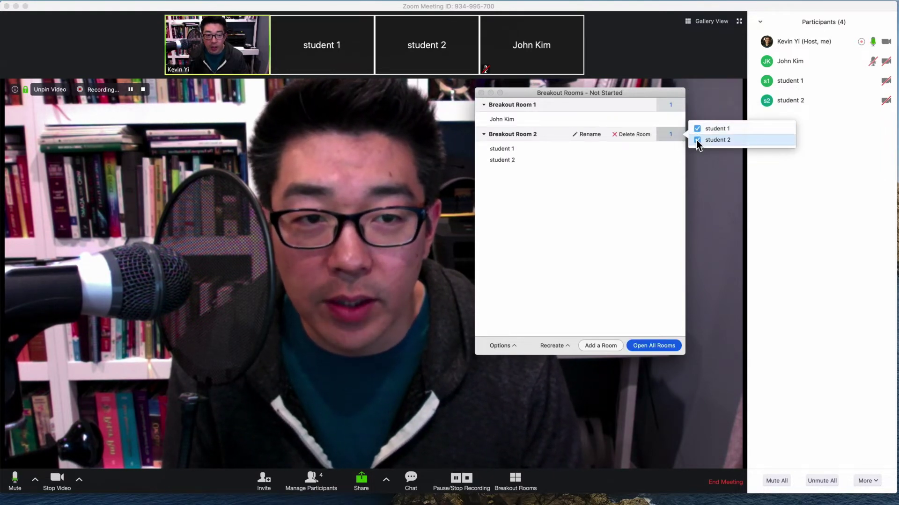
{"action": "left_click", "coordinate": [548, 223]}
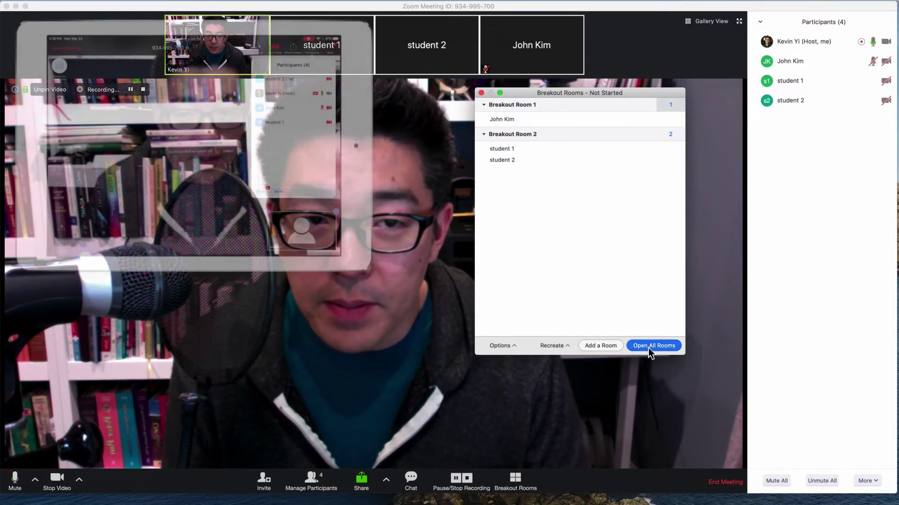
Open All Rooms to start both breakout rooms
{"action": "left_click", "coordinate": [649, 347]}
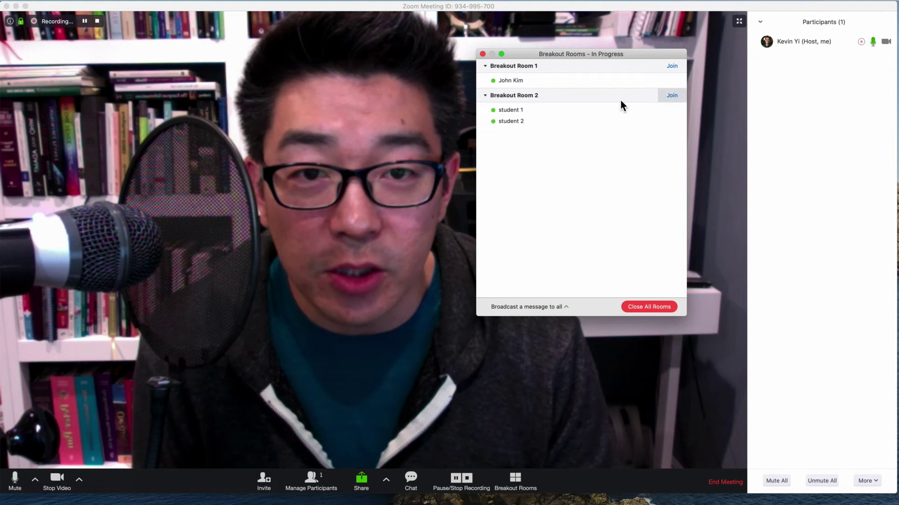
Join Breakout Room 1, view its participants, then return to the main session
{"action": "left_click", "coordinate": [672, 68]}
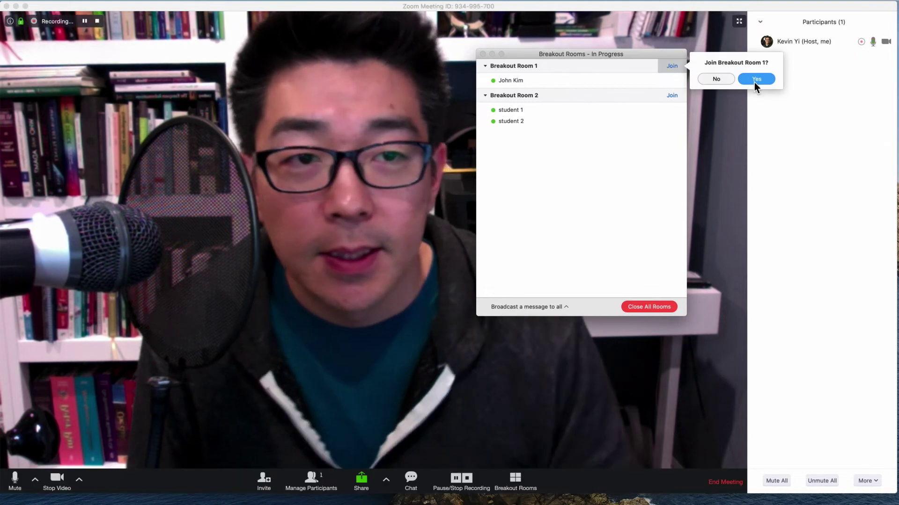
{"action": "left_click", "coordinate": [753, 83]}
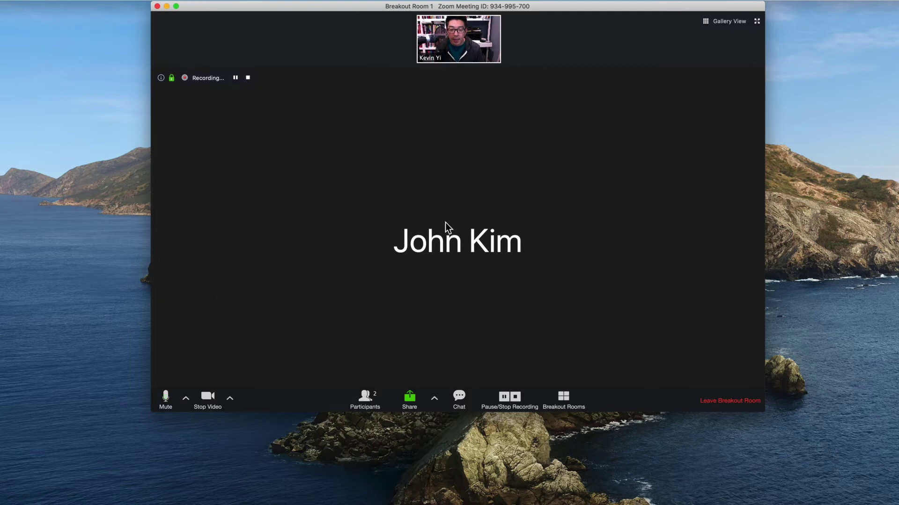
{"action": "left_click", "coordinate": [364, 397]}
{"action": "left_click", "coordinate": [723, 401]}
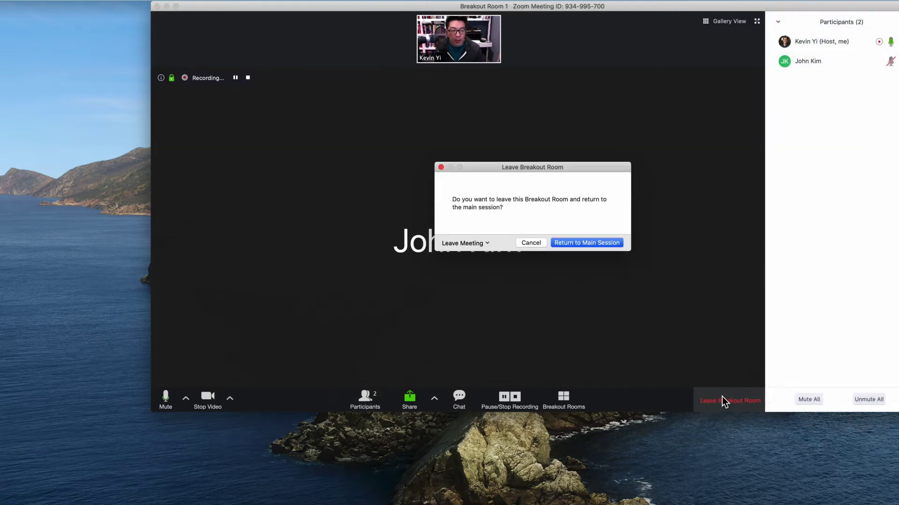
{"action": "left_click", "coordinate": [576, 243]}
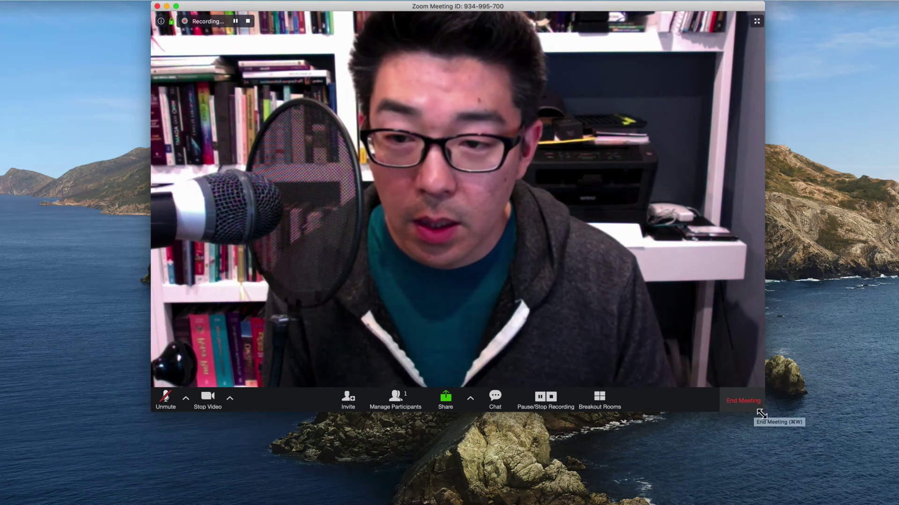
Bring the meeting window forward, enlarge it, and reopen the breakout rooms overview beside it
{"action": "left_click", "coordinate": [324, 7]}
{"action": "left_click_drag", "start_coordinate": [324, 7], "coordinate": [183, 4]}
{"action": "left_click_drag", "start_coordinate": [671, 450], "coordinate": [779, 502]}
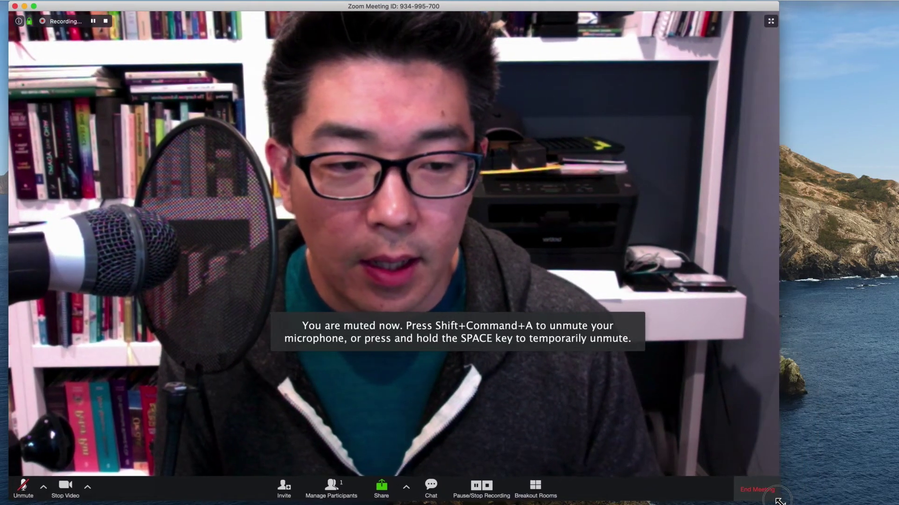
{"action": "left_click", "coordinate": [534, 491]}
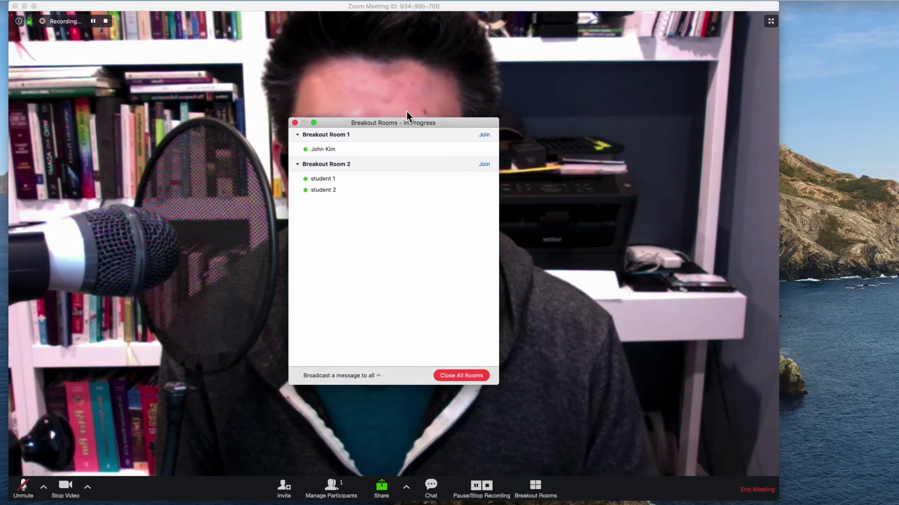
{"action": "left_click_drag", "start_coordinate": [411, 120], "coordinate": [671, 19]}
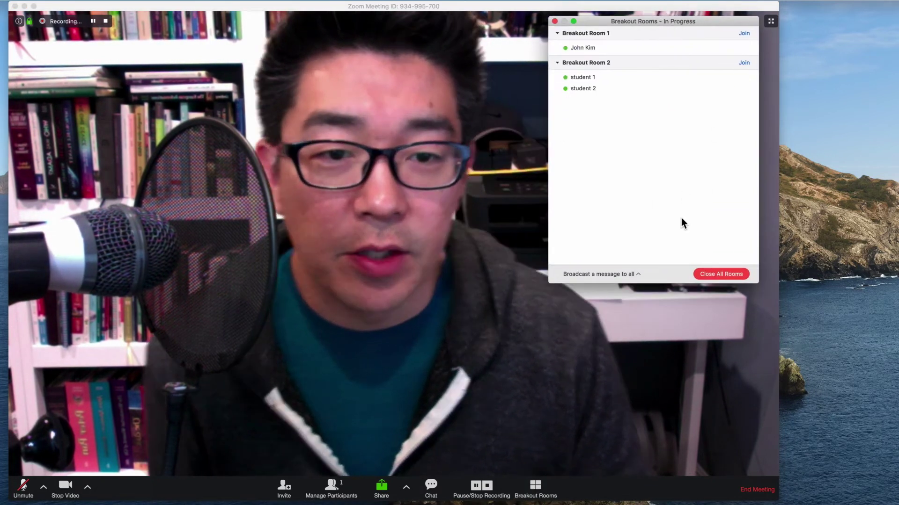
Broadcast 'hello everyone - the room will be closing in 10 mins' to all breakout rooms
{"action": "left_click", "coordinate": [596, 275]}
{"action": "left_click", "coordinate": [581, 188]}
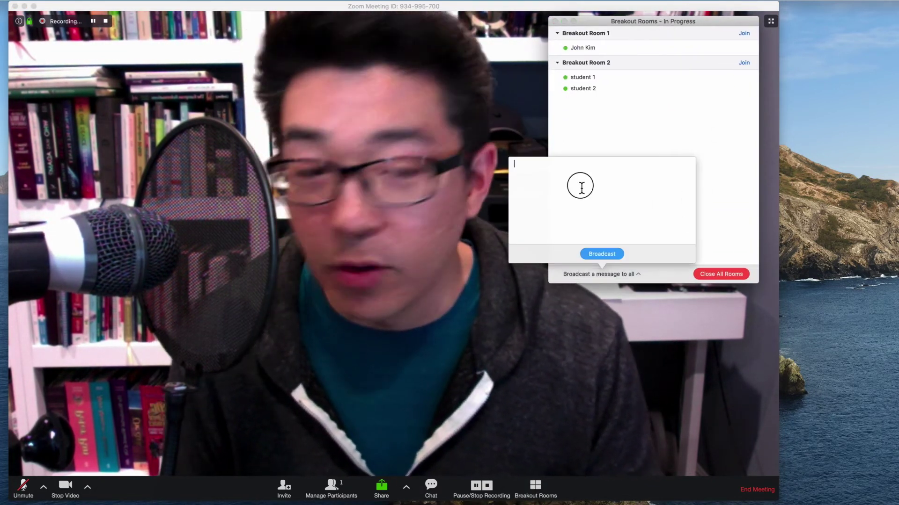
{"action": "type", "text": "hello everyone - the room will "}
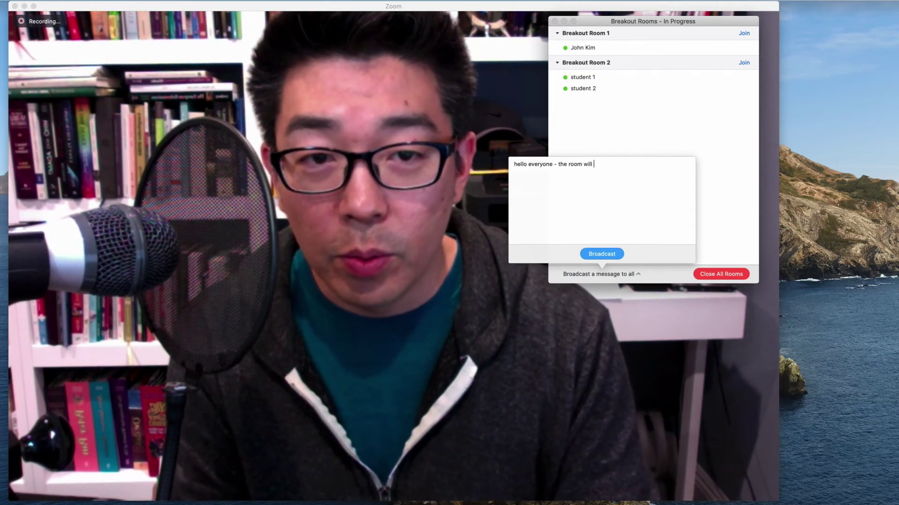
{"action": "type", "text": "be closing in 10 mins"}
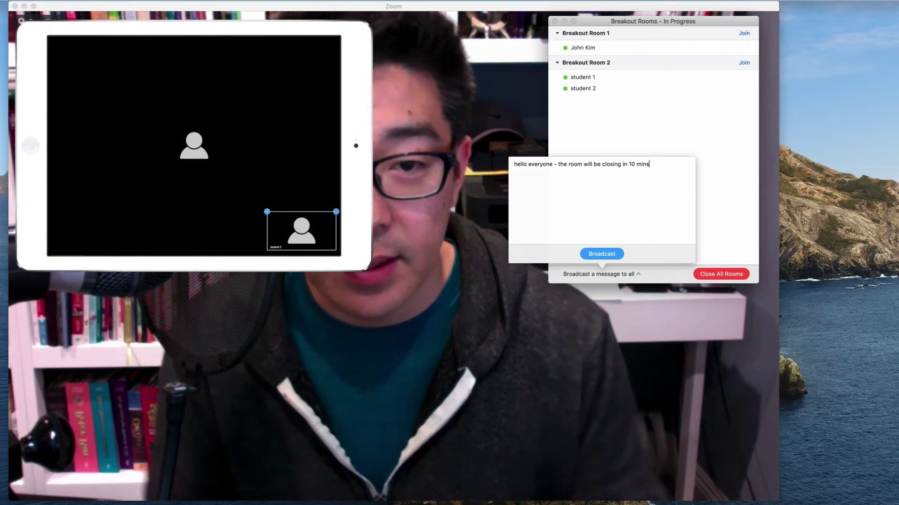
{"action": "left_click", "coordinate": [602, 255]}
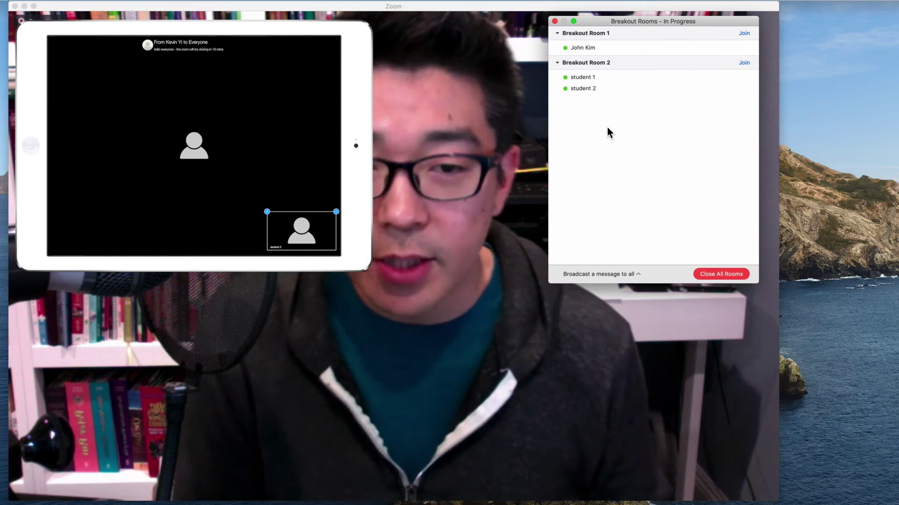
Close all breakout rooms, then enable auto-move, return-anytime and 30-minute automatic closing in Options
{"action": "left_click", "coordinate": [706, 275]}
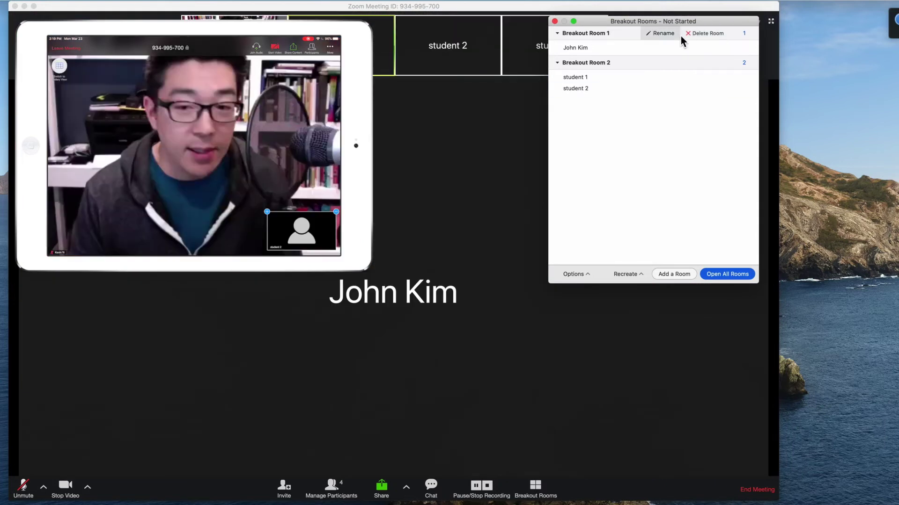
{"action": "left_click_drag", "start_coordinate": [672, 22], "coordinate": [786, 24]}
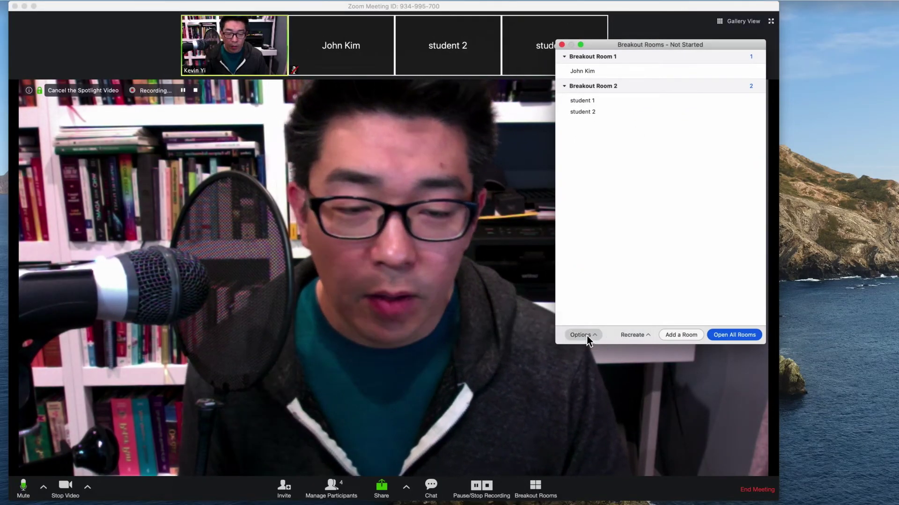
{"action": "left_click", "coordinate": [586, 336]}
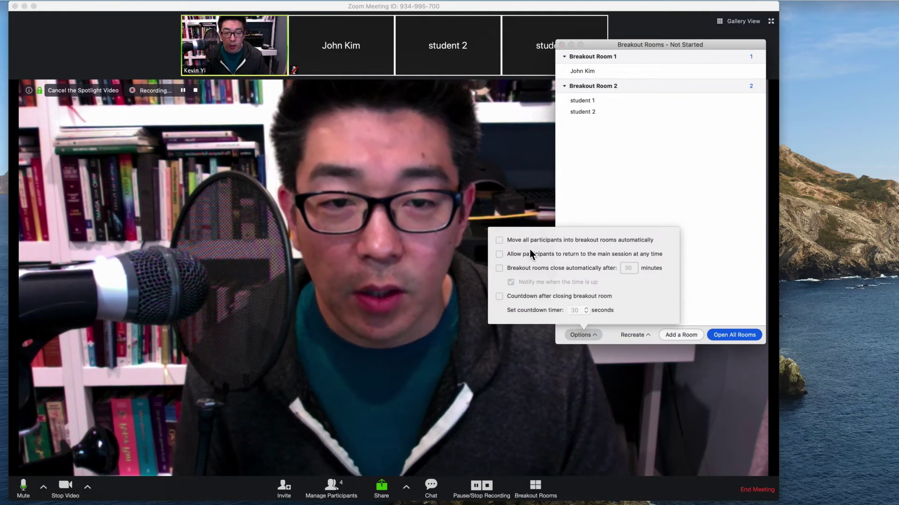
{"action": "left_click", "coordinate": [499, 239]}
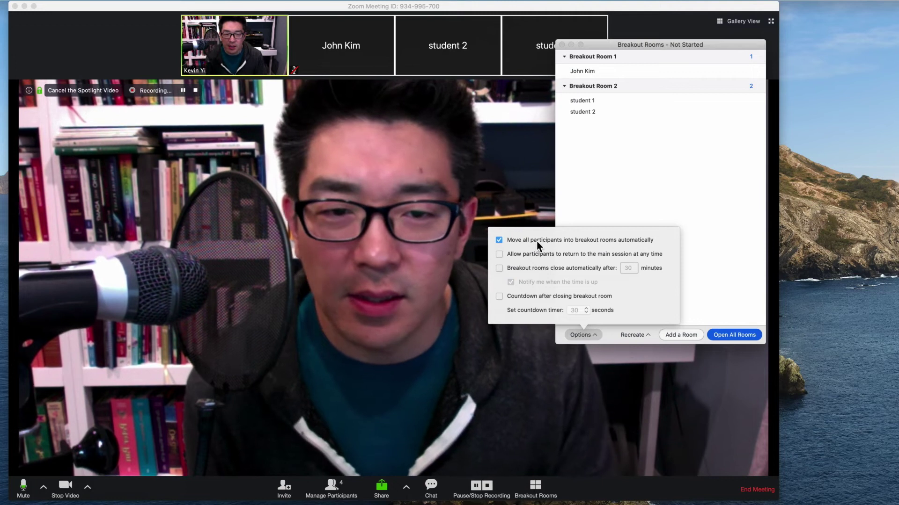
{"action": "left_click", "coordinate": [507, 253]}
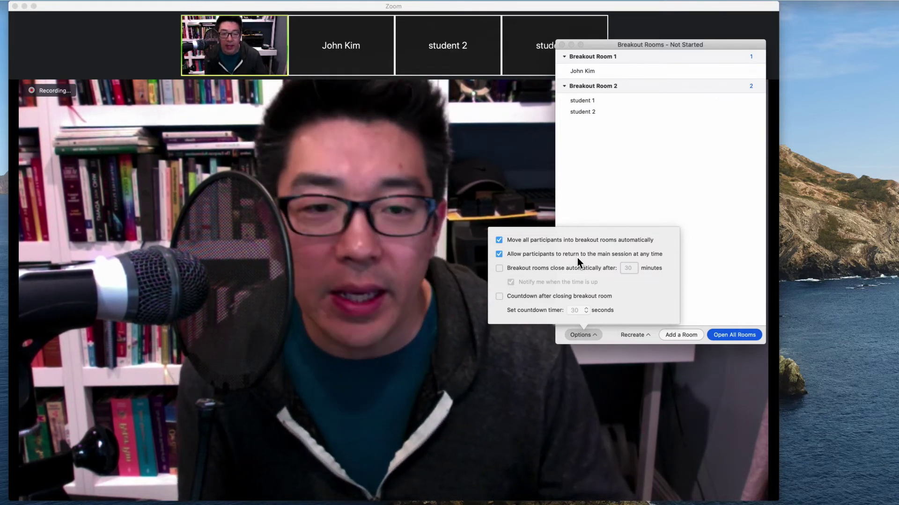
{"action": "left_click", "coordinate": [500, 269]}
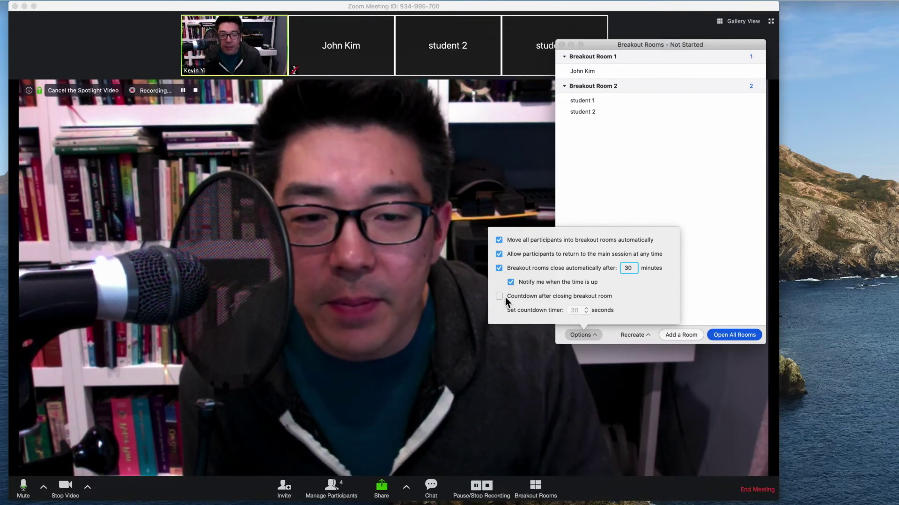
Turn on a 60-second countdown after rooms close and dismiss the Options panel
{"action": "left_click", "coordinate": [500, 296]}
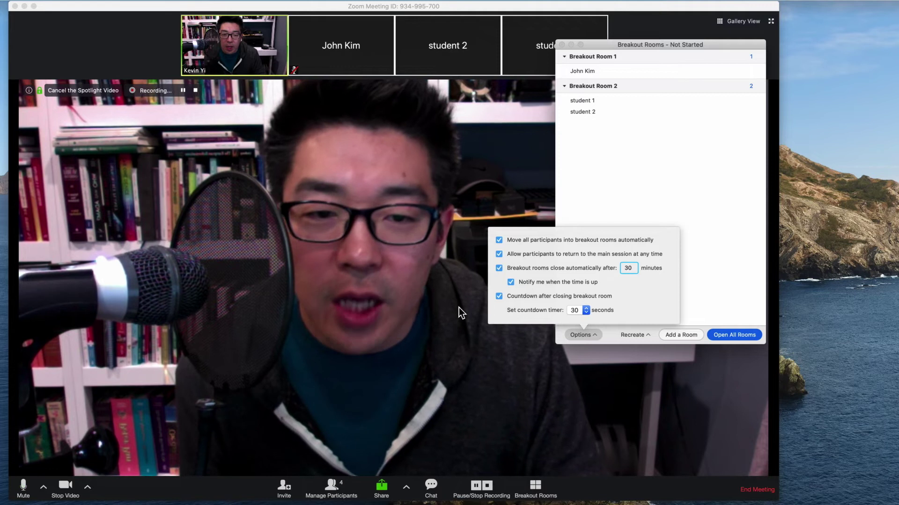
{"action": "left_click", "coordinate": [582, 310]}
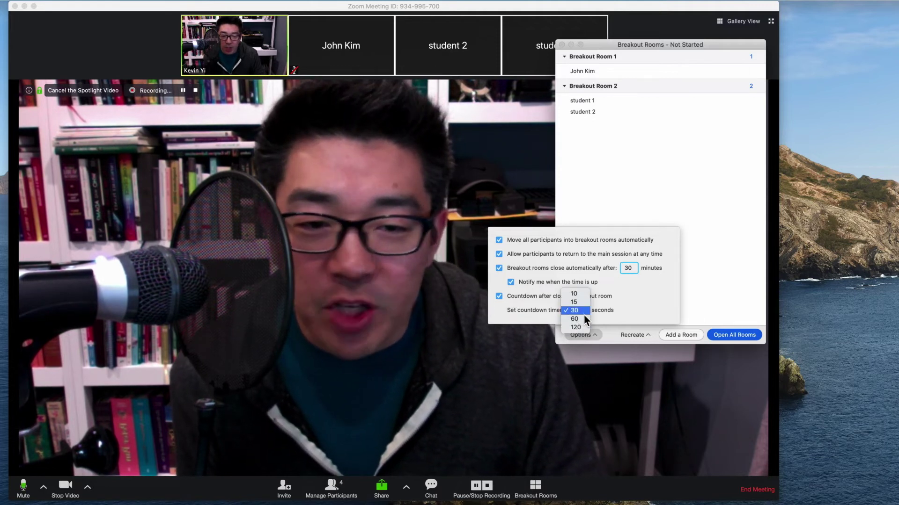
{"action": "left_click", "coordinate": [585, 319]}
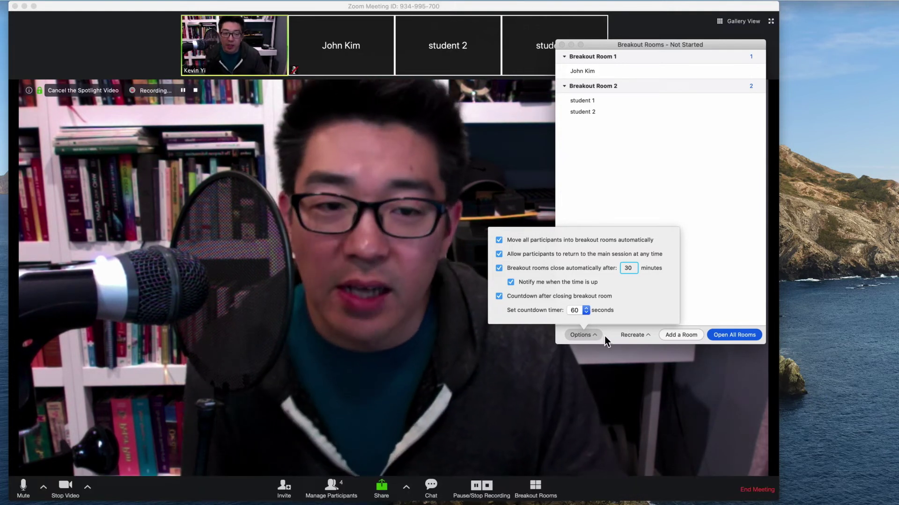
{"action": "left_click", "coordinate": [586, 336]}
{"action": "left_click", "coordinate": [606, 335]}
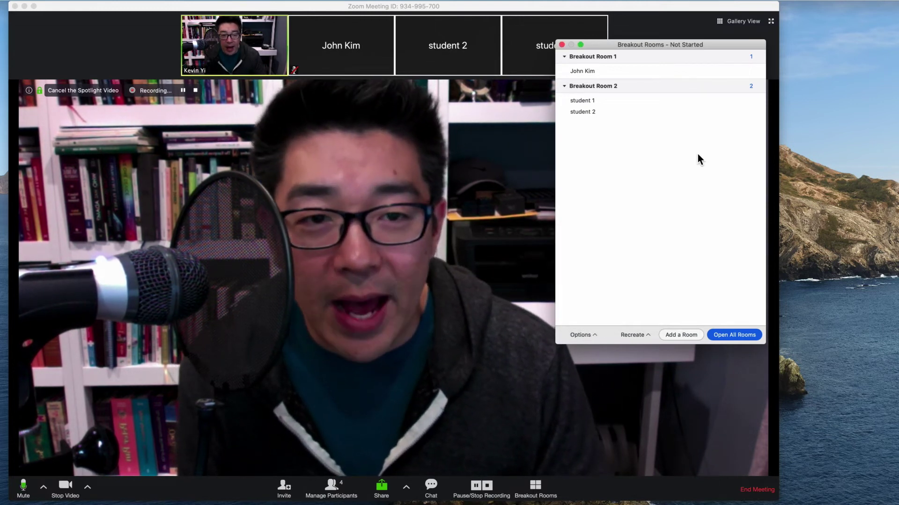
Recreate two breakout rooms with automatic assignment and open all rooms
{"action": "left_click", "coordinate": [640, 336]}
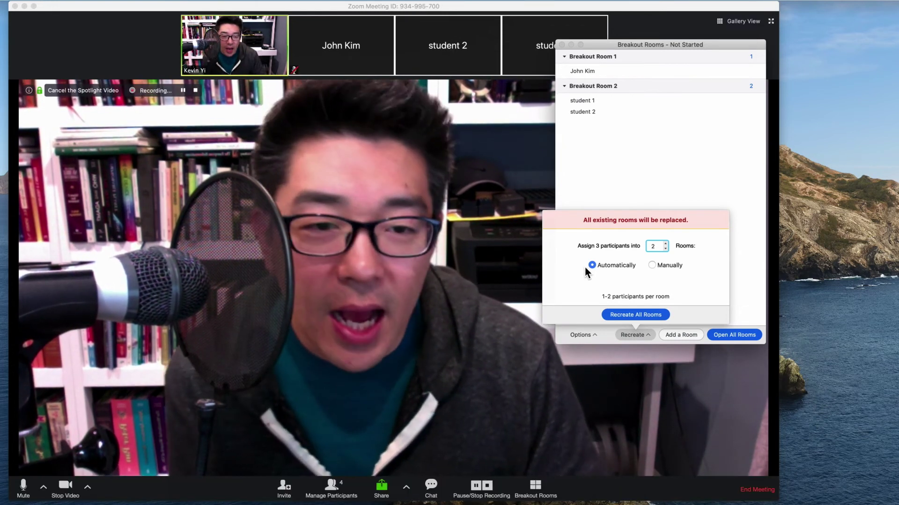
{"action": "left_click", "coordinate": [643, 316]}
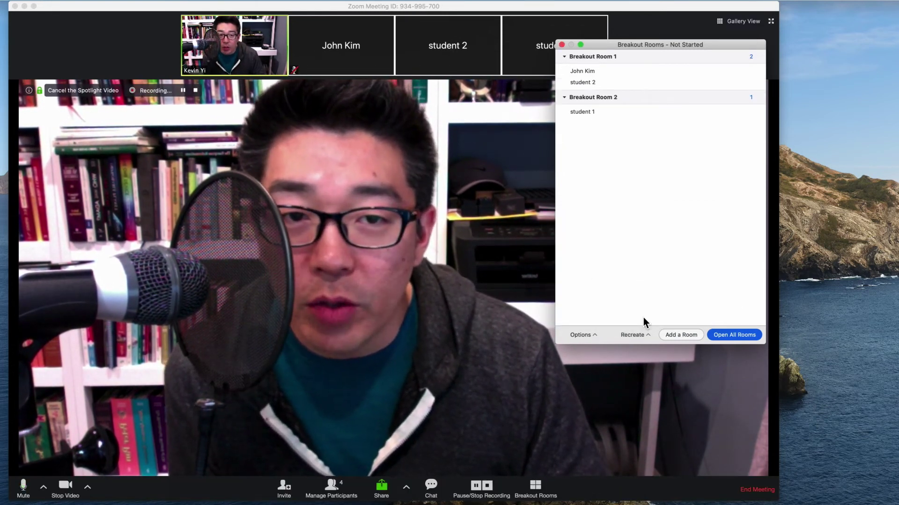
{"action": "left_click", "coordinate": [728, 335]}
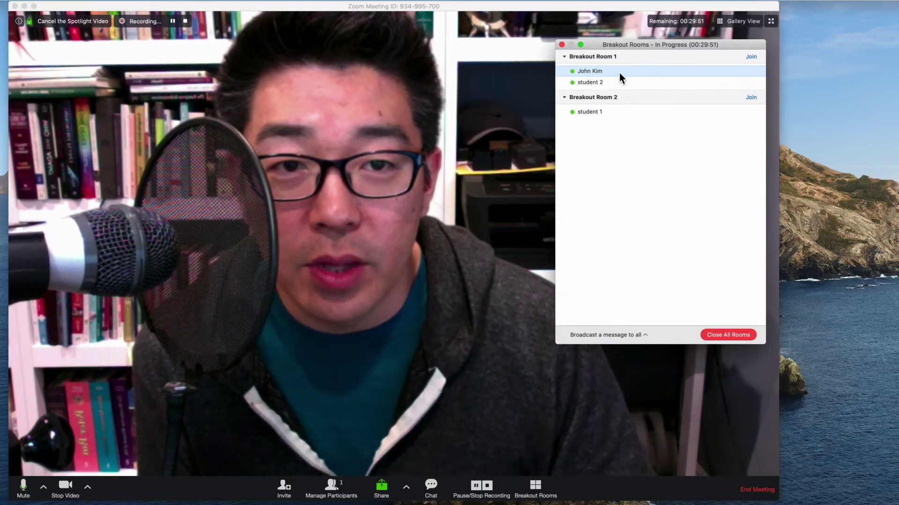
Move the non-student participant from Breakout Room 1 to Breakout Room 2, then close the rooms window
{"action": "mouse_move", "coordinate": [611, 113]}
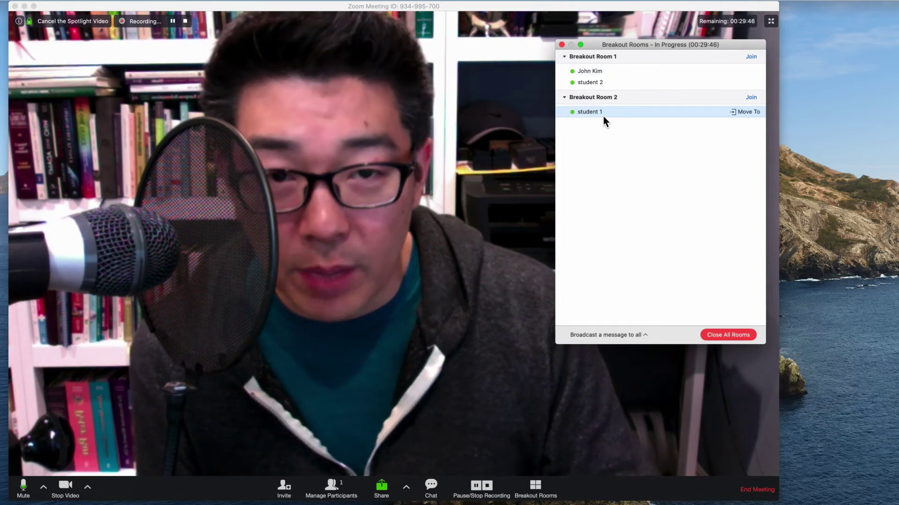
{"action": "mouse_move", "coordinate": [616, 70]}
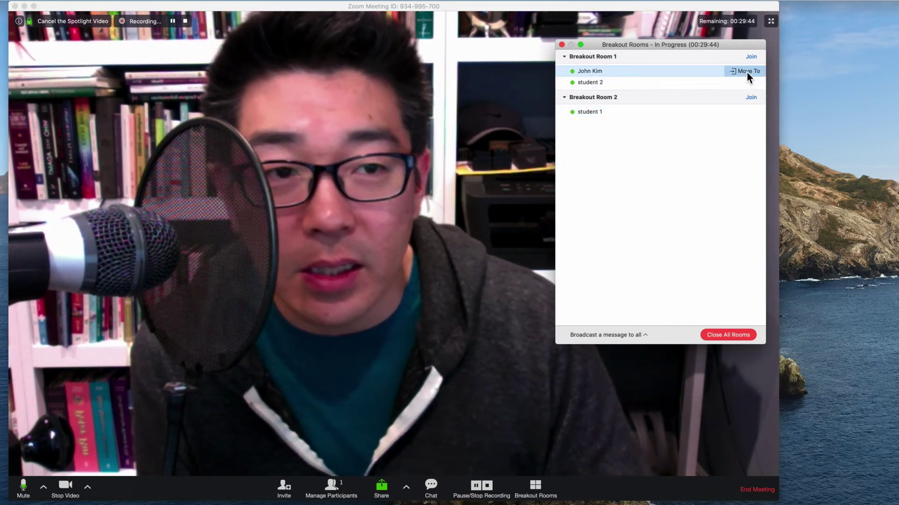
{"action": "left_click", "coordinate": [746, 72]}
{"action": "left_click", "coordinate": [796, 72]}
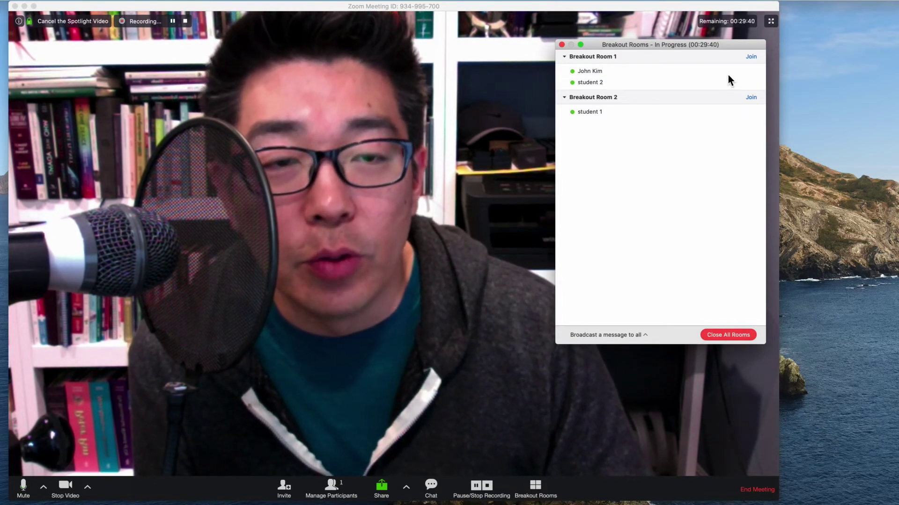
{"action": "mouse_move", "coordinate": [674, 74]}
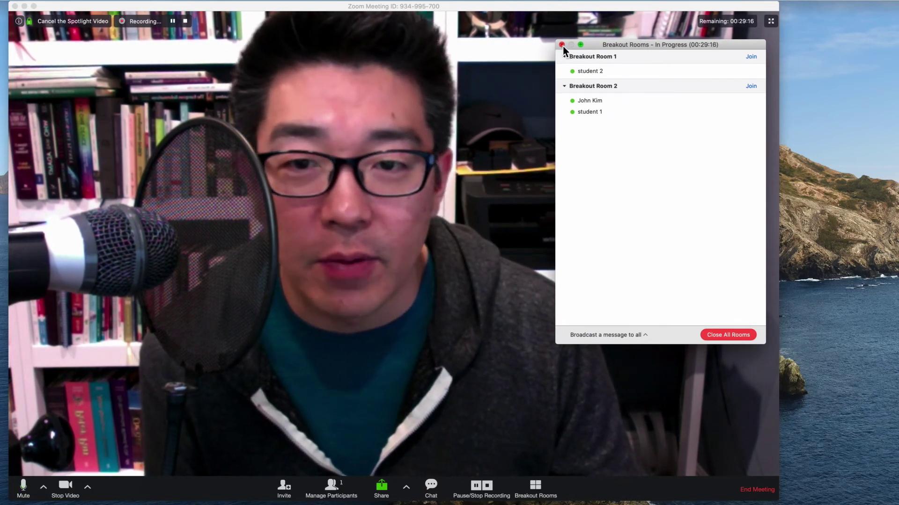
{"action": "left_click", "coordinate": [562, 45]}
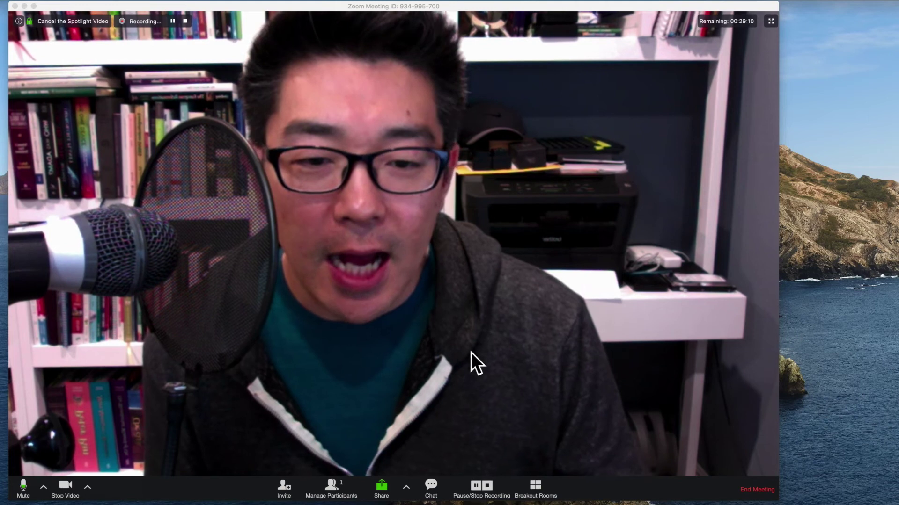
Recreate all rooms automatically into two, leaving student 1 alone in Room 2, then close the window
{"action": "left_click", "coordinate": [536, 495]}
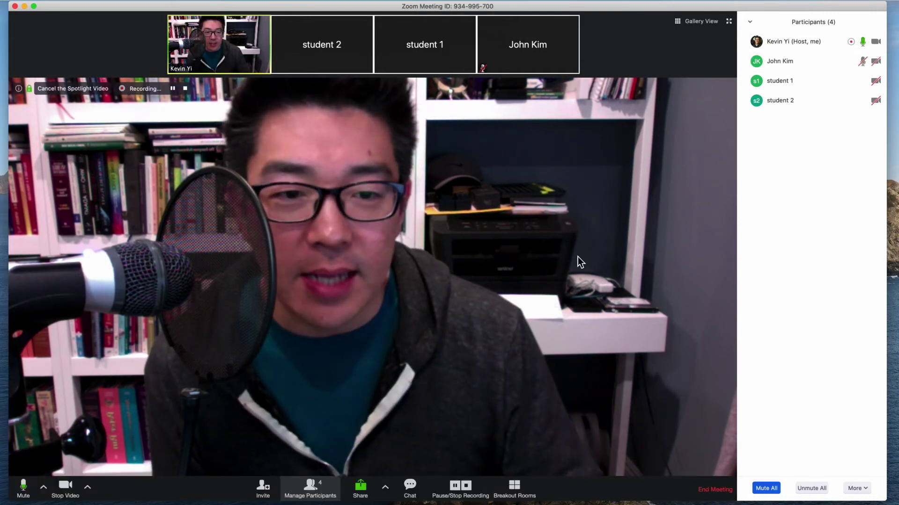
{"action": "left_click", "coordinate": [529, 488]}
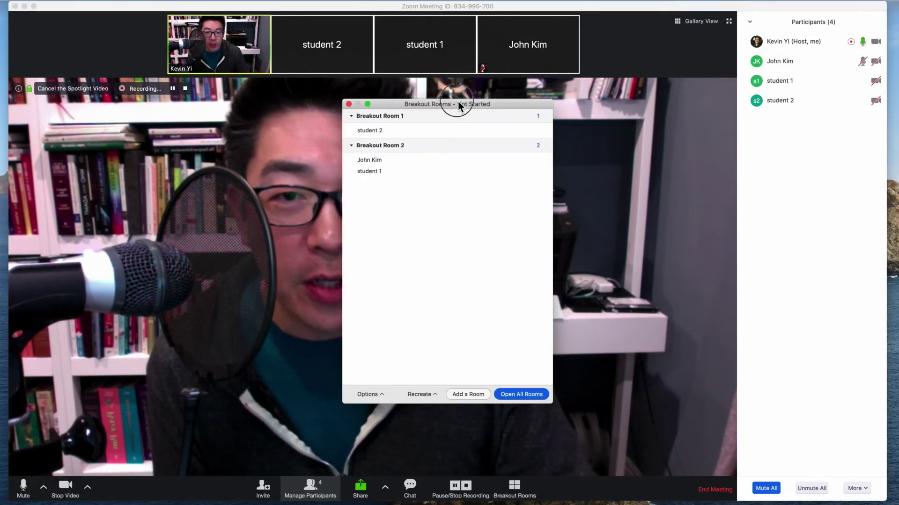
{"action": "left_click_drag", "start_coordinate": [456, 104], "coordinate": [551, 100]}
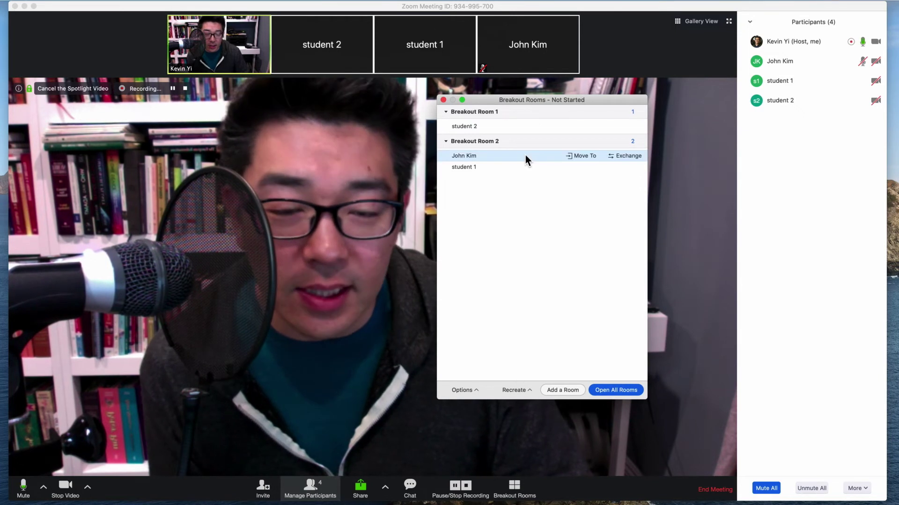
{"action": "left_click", "coordinate": [515, 390]}
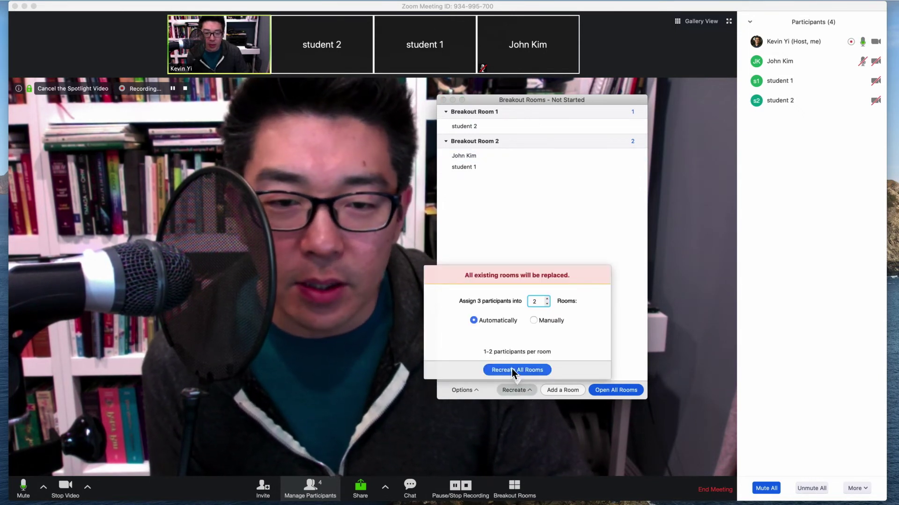
{"action": "left_click", "coordinate": [512, 370]}
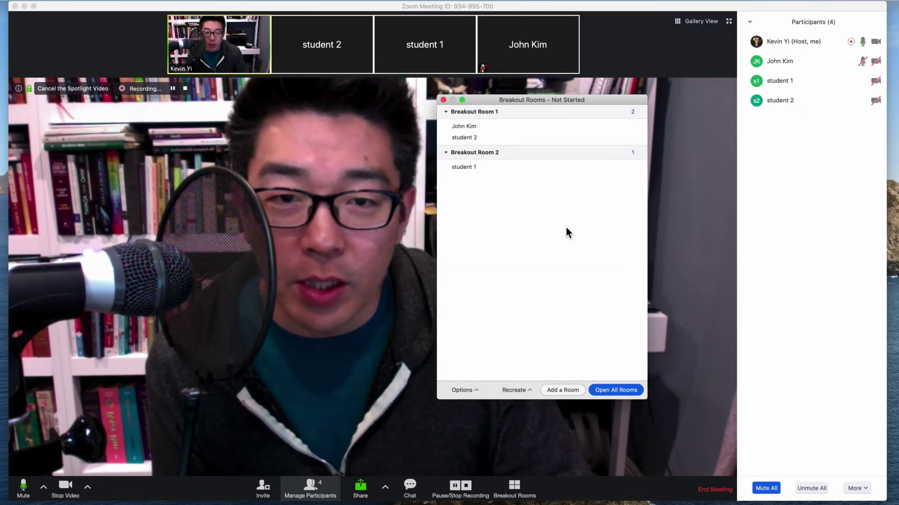
{"action": "mouse_move", "coordinate": [473, 130]}
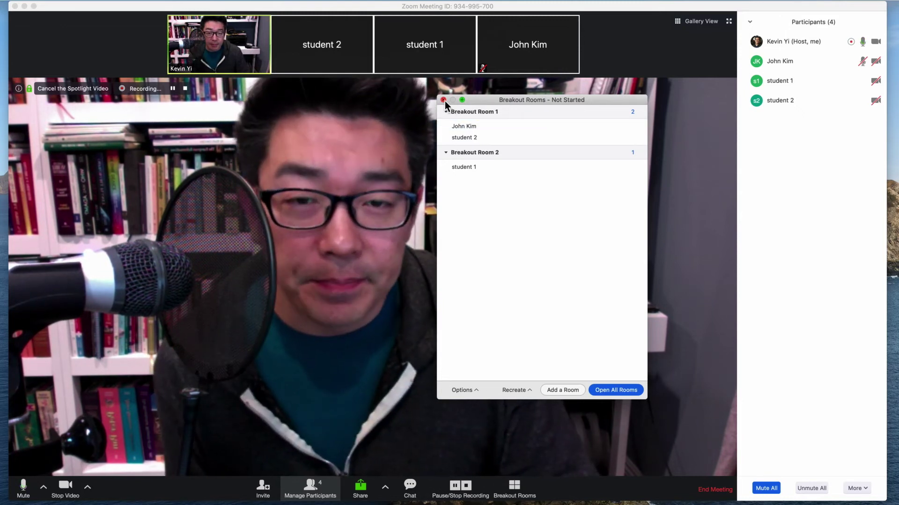
{"action": "left_click", "coordinate": [444, 99]}
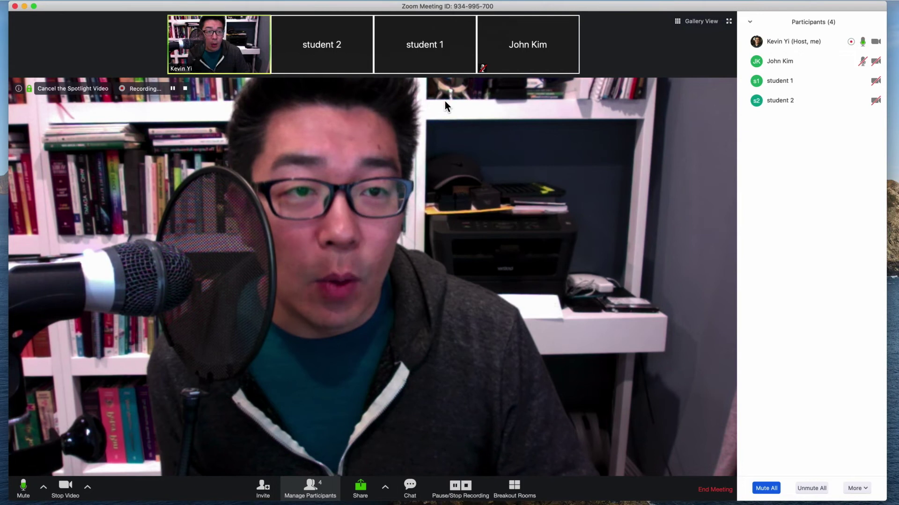
Rename the non-student participant by adding the prefix '%%$$##' to their display name
{"action": "mouse_move", "coordinate": [837, 67]}
{"action": "left_click", "coordinate": [867, 61]}
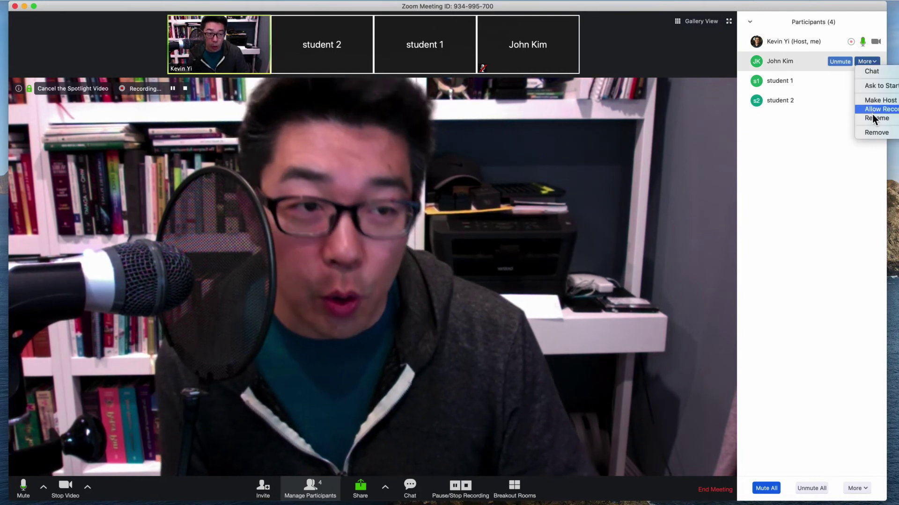
{"action": "left_click", "coordinate": [867, 181]}
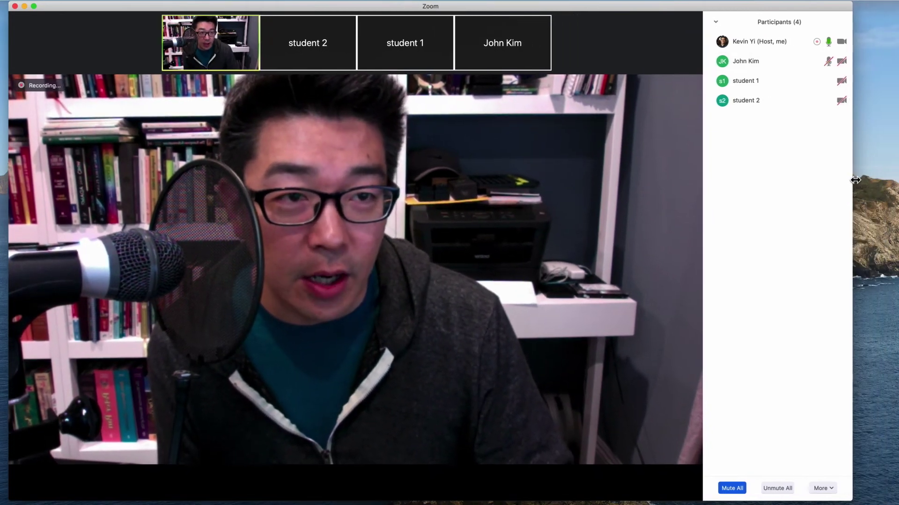
{"action": "left_click", "coordinate": [841, 64]}
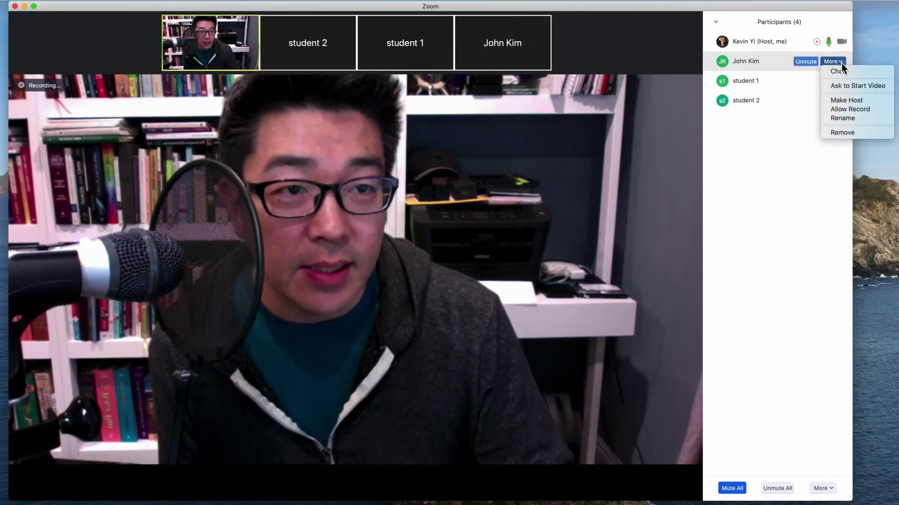
{"action": "left_click", "coordinate": [842, 118]}
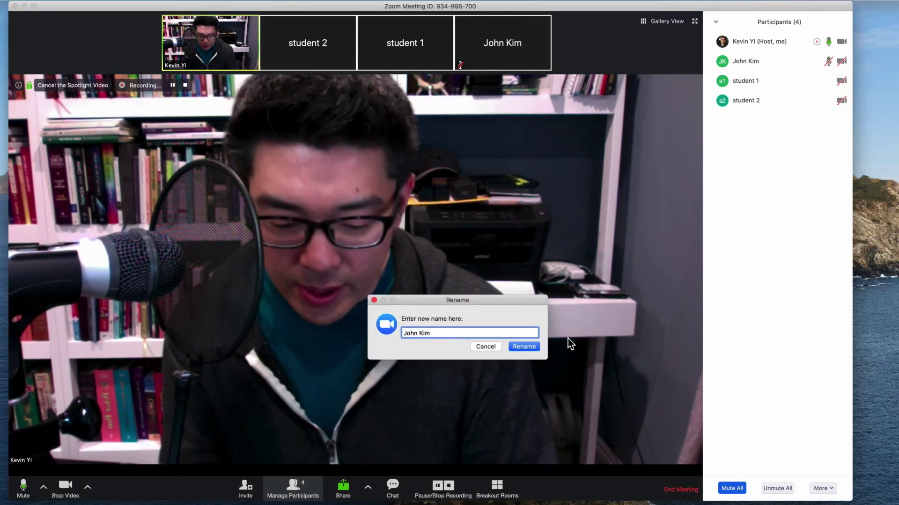
{"action": "type", "text": "%%"}
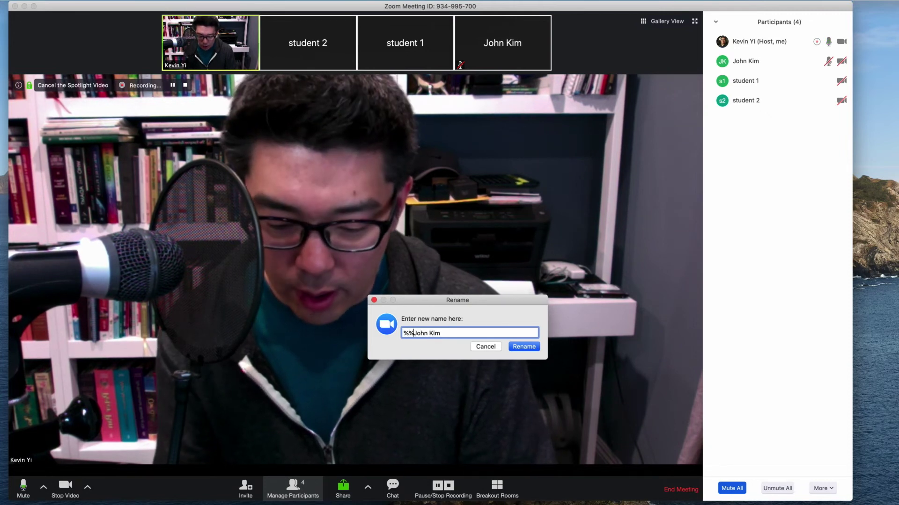
{"action": "type", "text": "$$"}
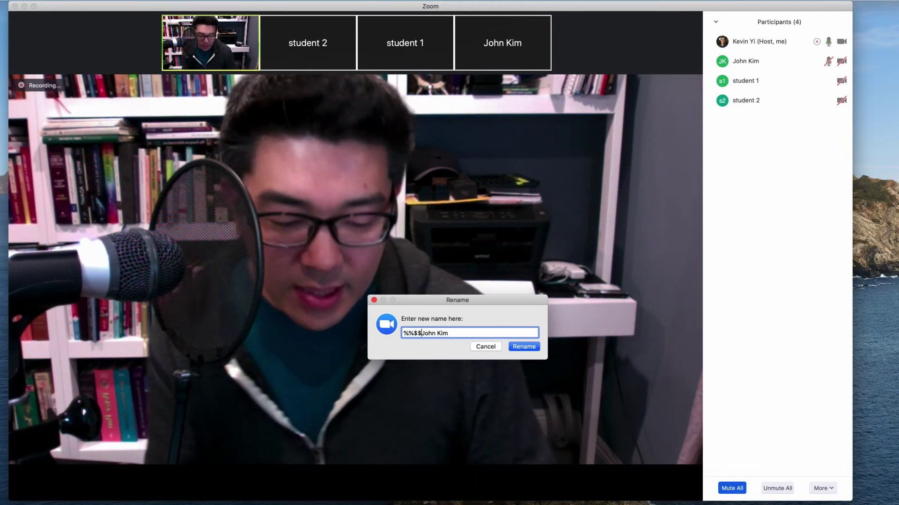
{"action": "type", "text": "##"}
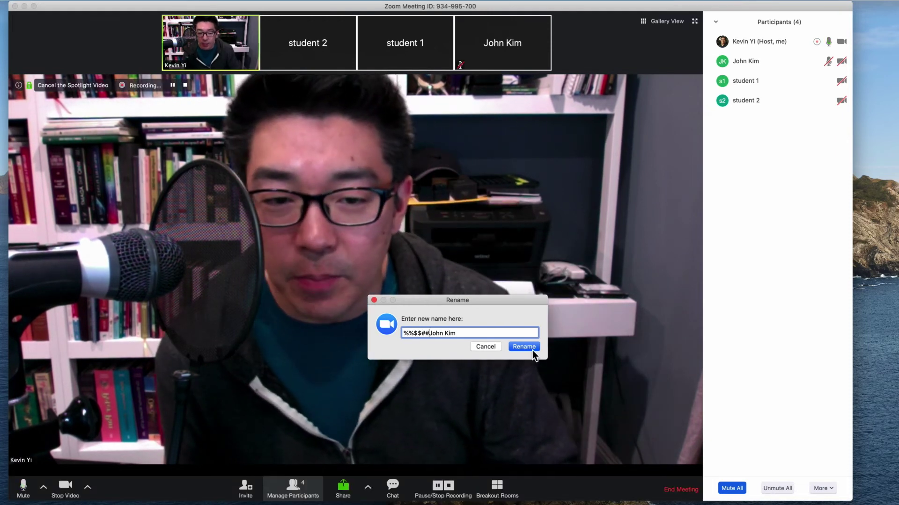
{"action": "left_click", "coordinate": [524, 347]}
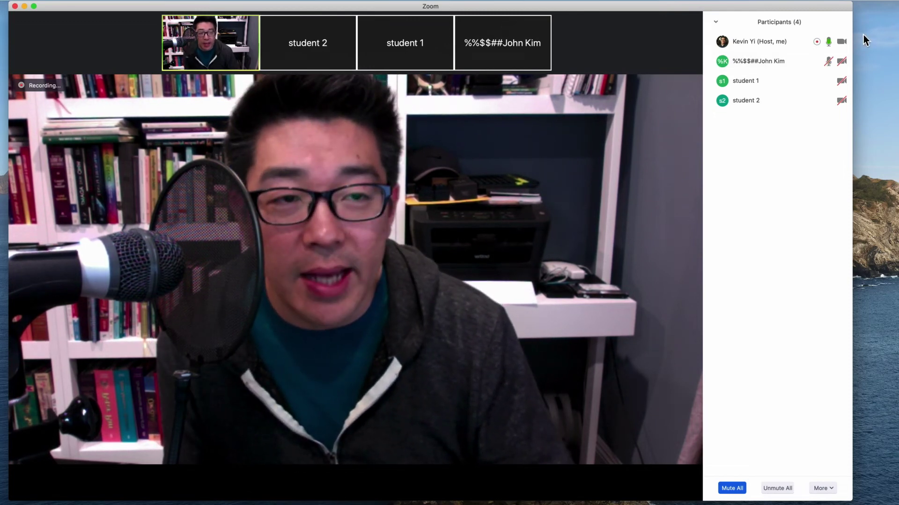
{"action": "mouse_move", "coordinate": [759, 80]}
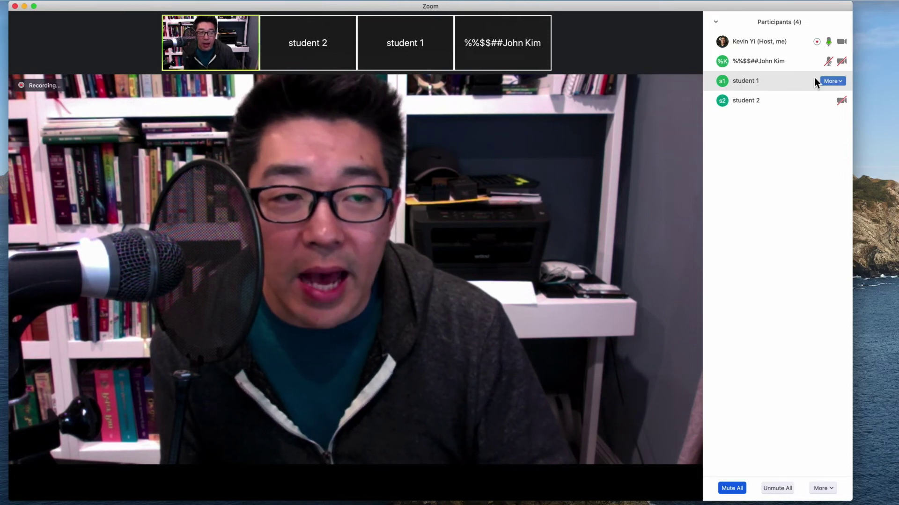
{"action": "left_click", "coordinate": [841, 83]}
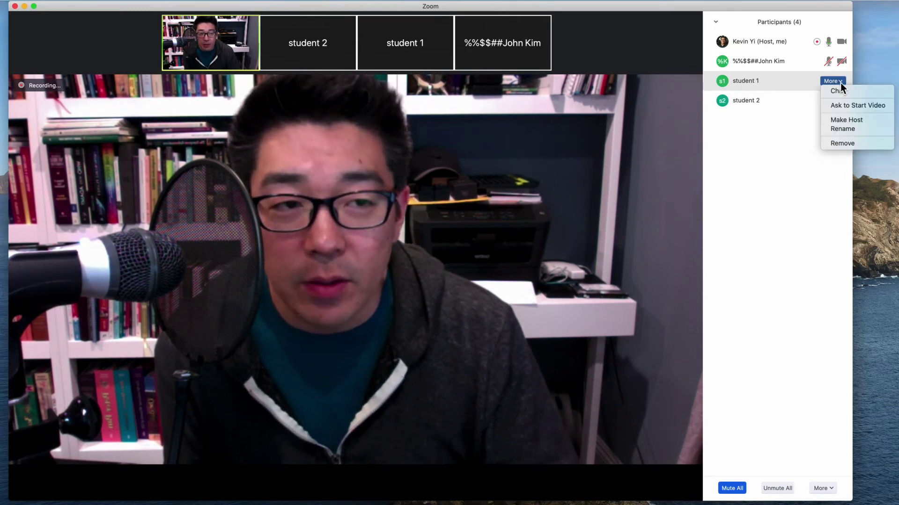
{"action": "left_click", "coordinate": [842, 130]}
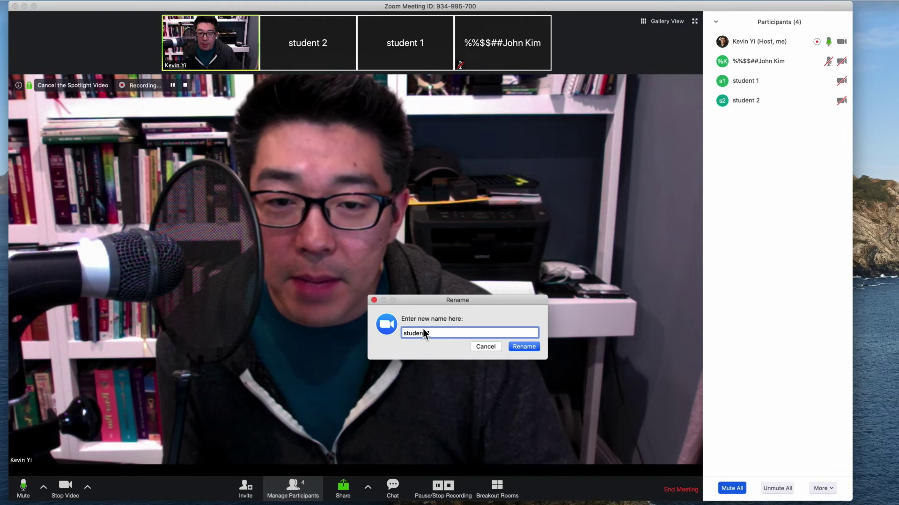
{"action": "left_click", "coordinate": [403, 333]}
{"action": "type", "text": "9th Grisl"}
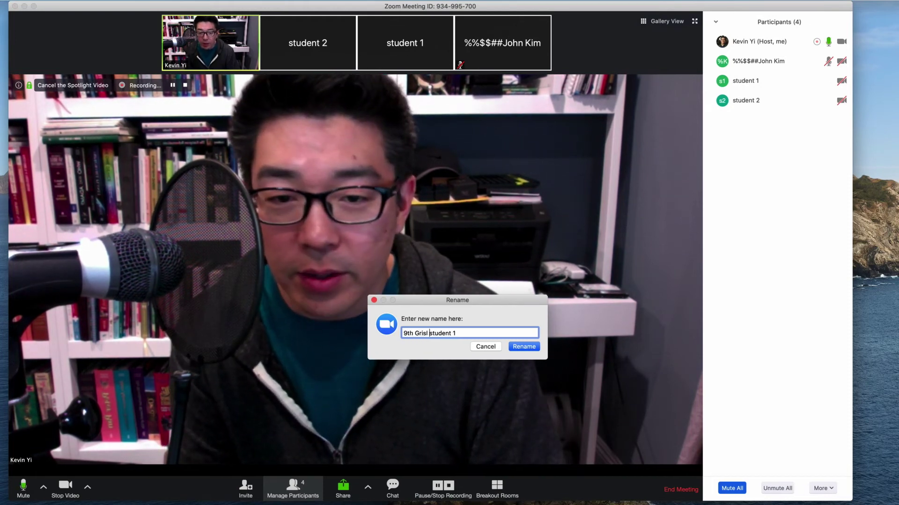
{"action": "key", "text": "BackSpace"}
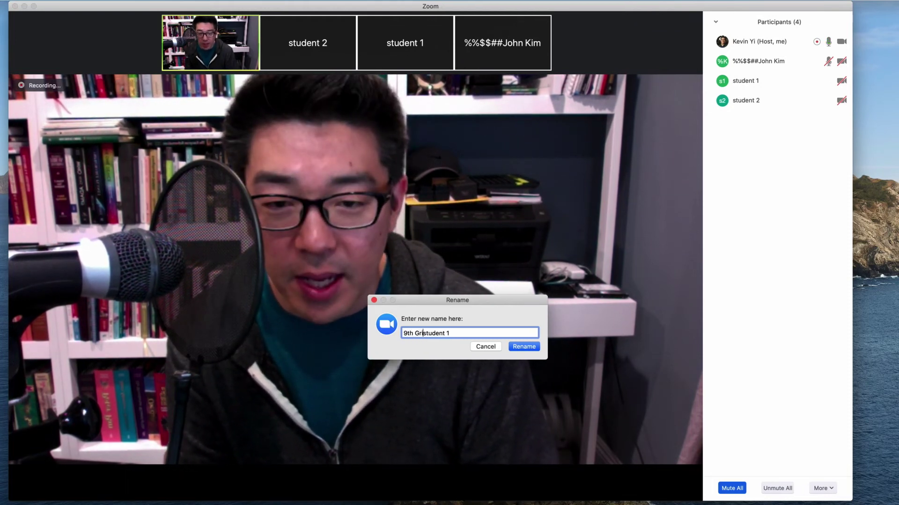
{"action": "type", "text": "irl -"}
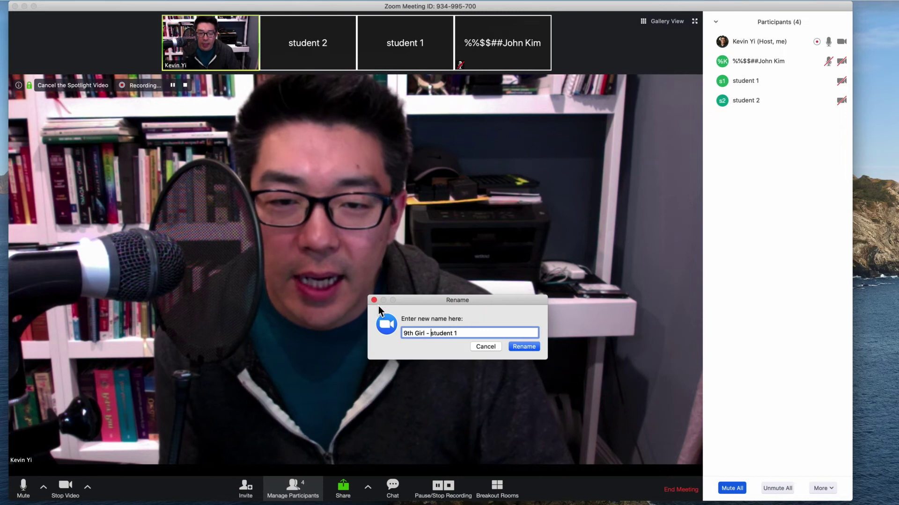
{"action": "key", "text": "Return"}
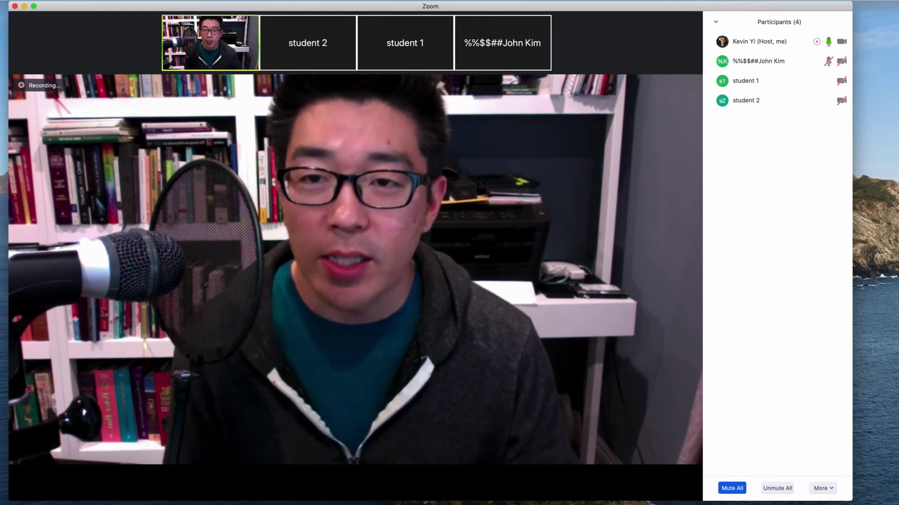
{"action": "mouse_move", "coordinate": [336, 101]}
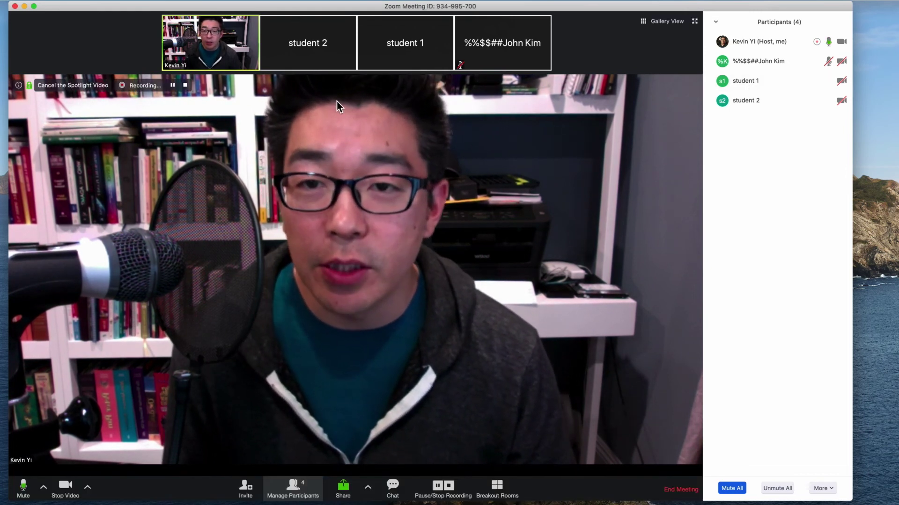
{"action": "mouse_move", "coordinate": [327, 55]}
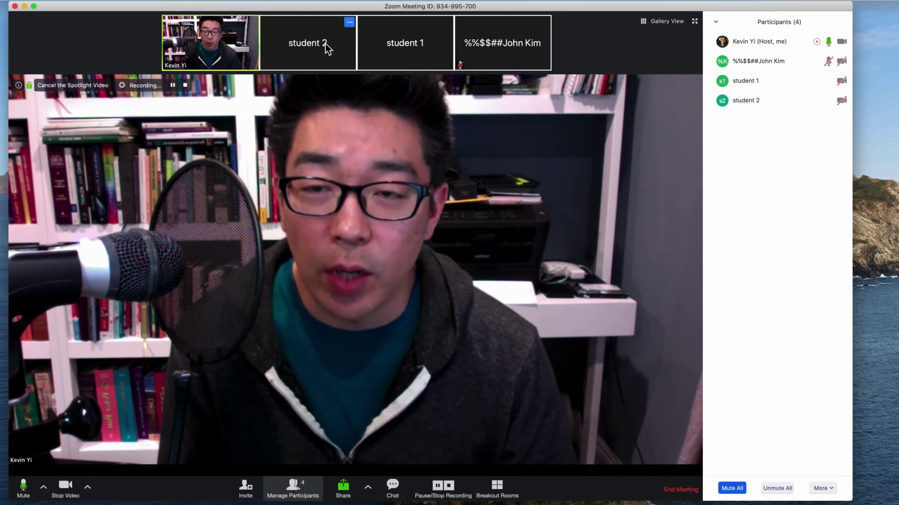
{"action": "mouse_move", "coordinate": [421, 37]}
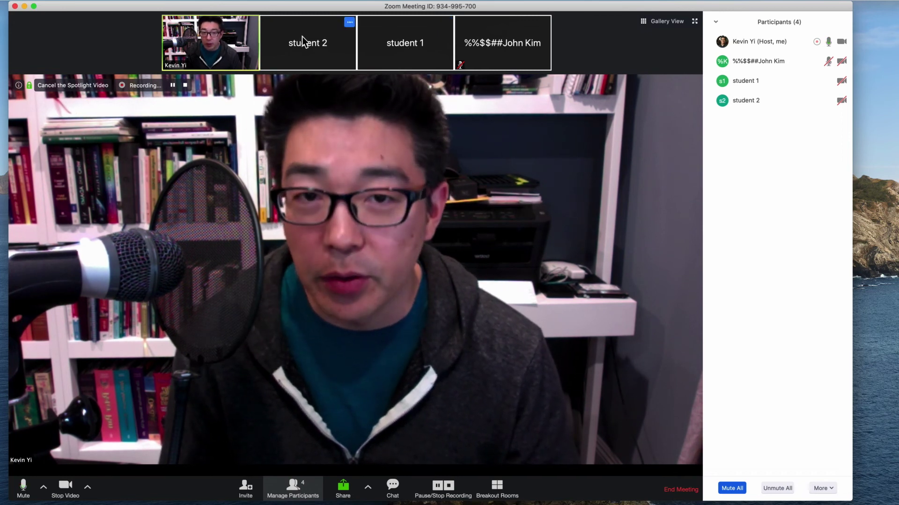
{"action": "mouse_move", "coordinate": [378, 46]}
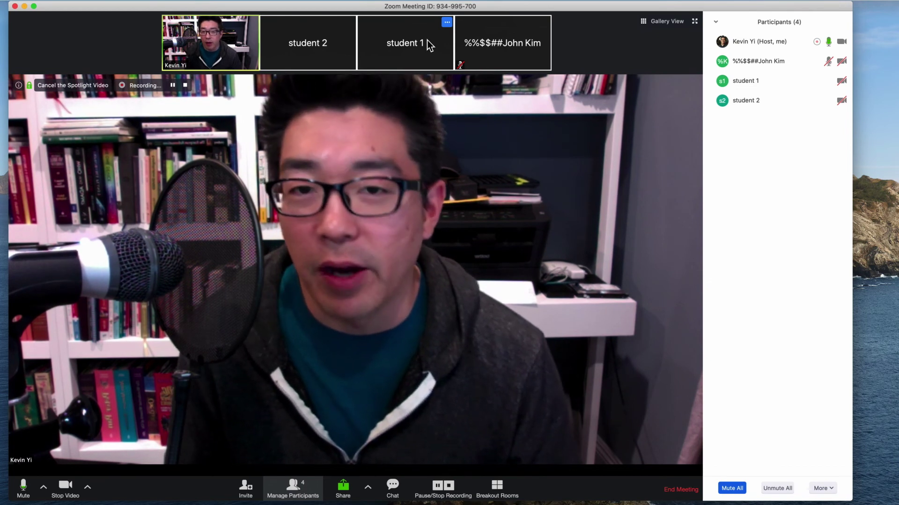
{"action": "mouse_move", "coordinate": [491, 27]}
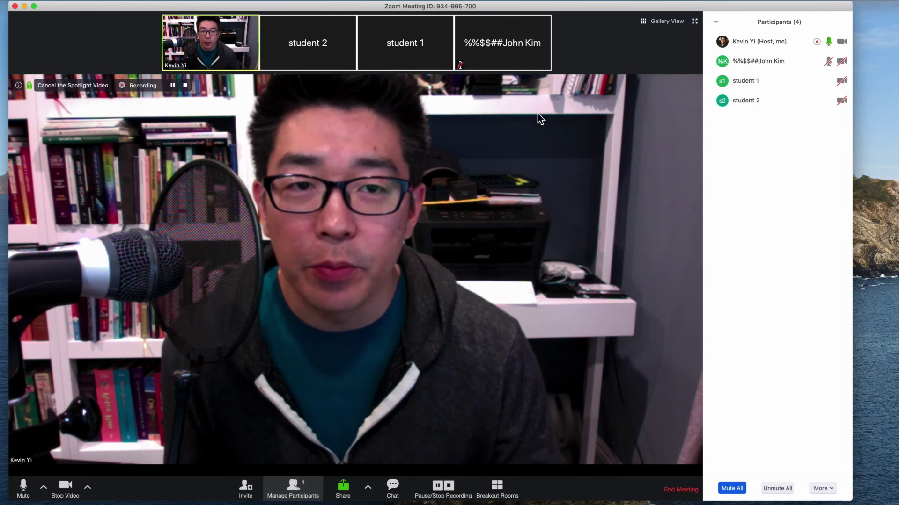
Switch to Gallery View so the host, both students and the renamed participant get equal tiles
{"action": "left_click", "coordinate": [660, 26]}
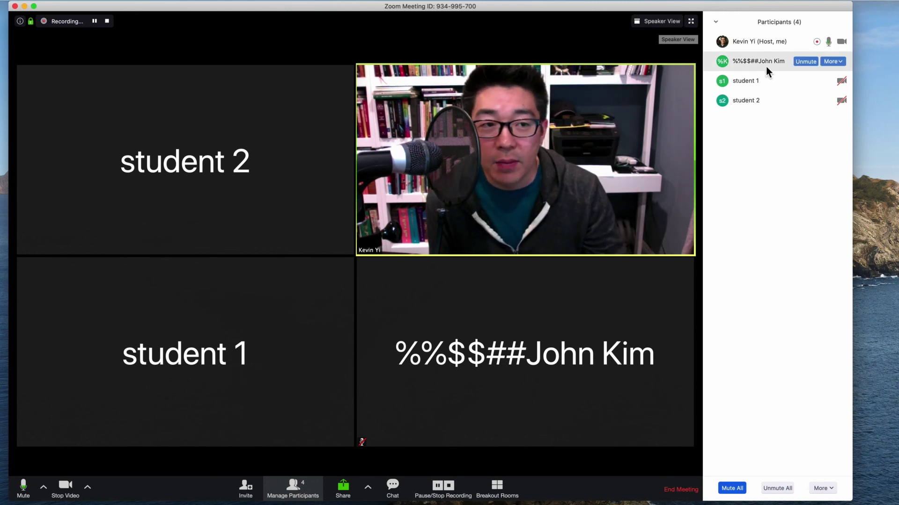
Flip to Speaker View briefly, then back to Gallery View with equal tiles for all four
{"action": "left_click", "coordinate": [656, 21]}
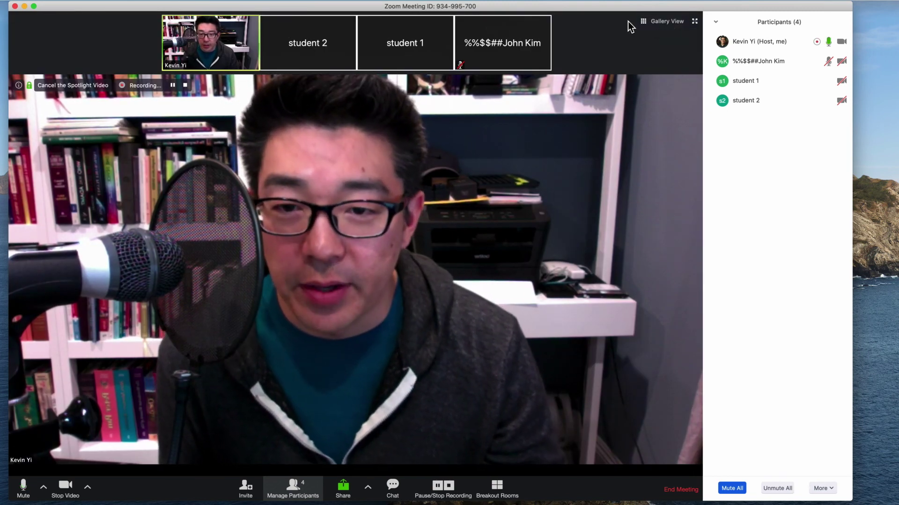
{"action": "mouse_move", "coordinate": [749, 78]}
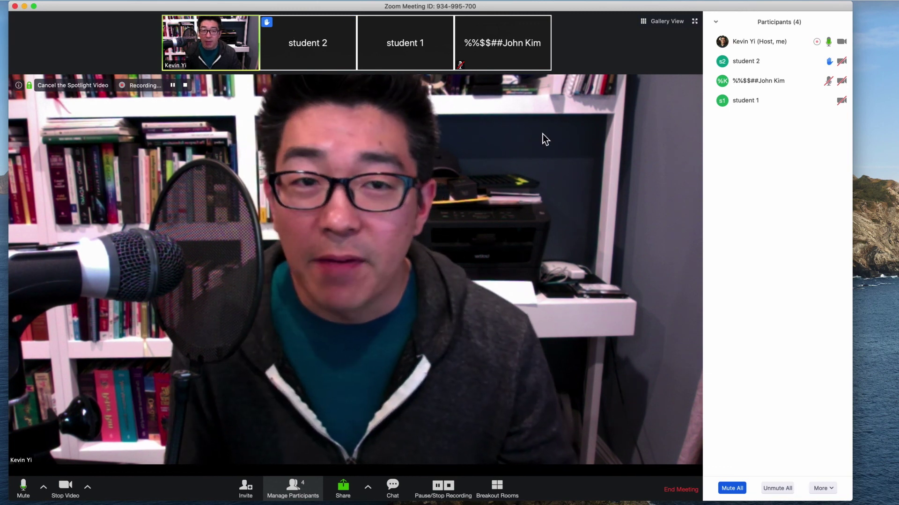
{"action": "left_click", "coordinate": [654, 19]}
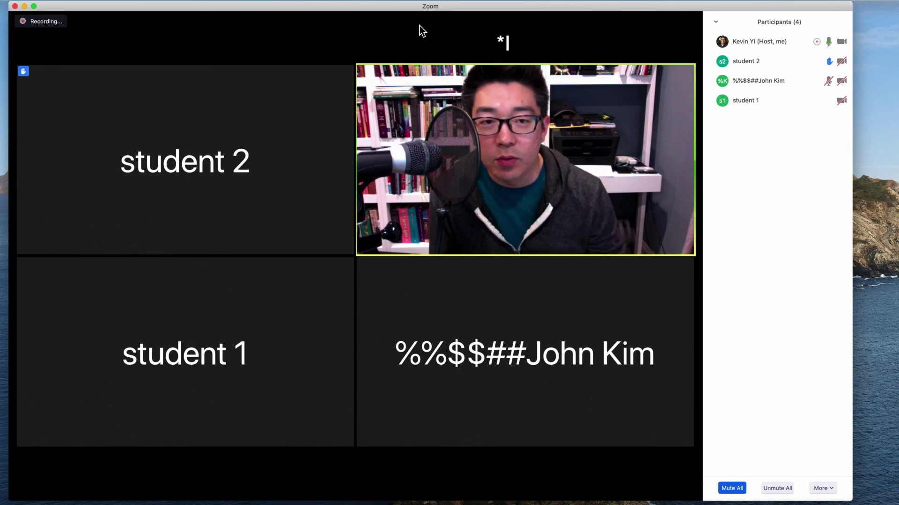
Switch back to Speaker View with the host's video large and others in a strip above
{"action": "mouse_move", "coordinate": [655, 16]}
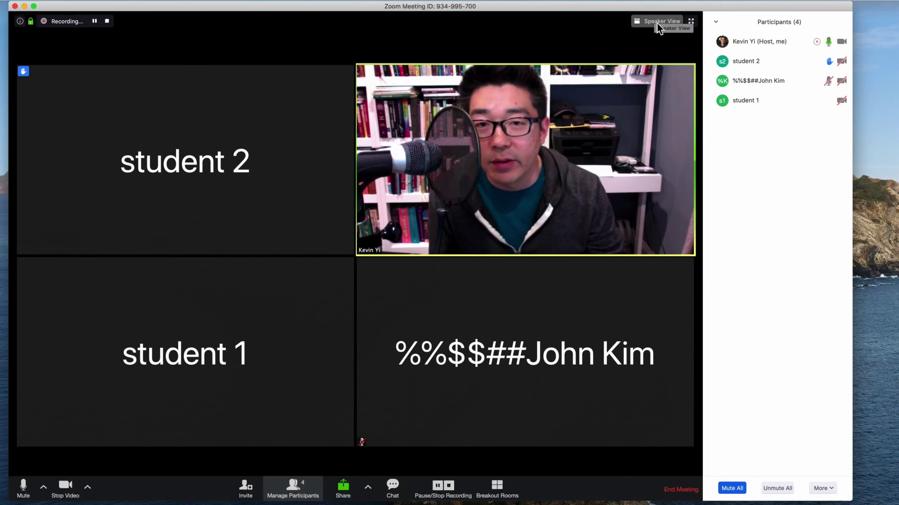
{"action": "left_click", "coordinate": [656, 21]}
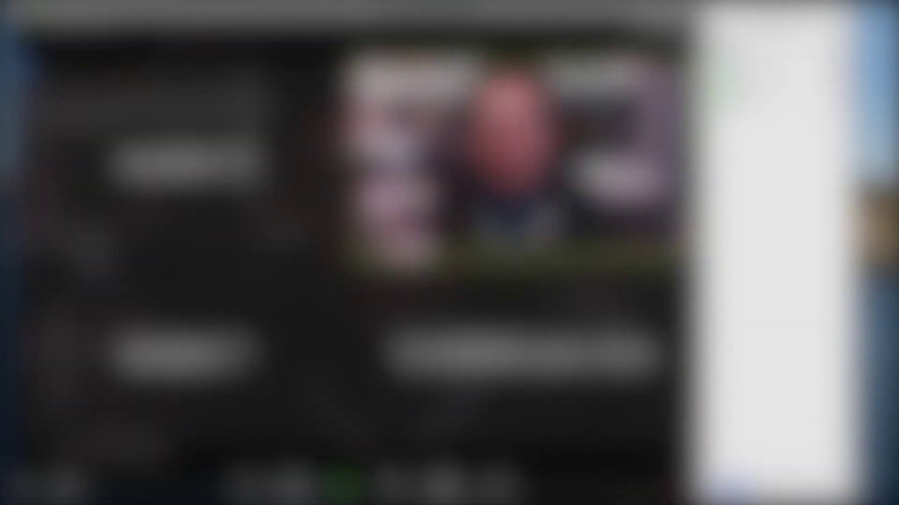